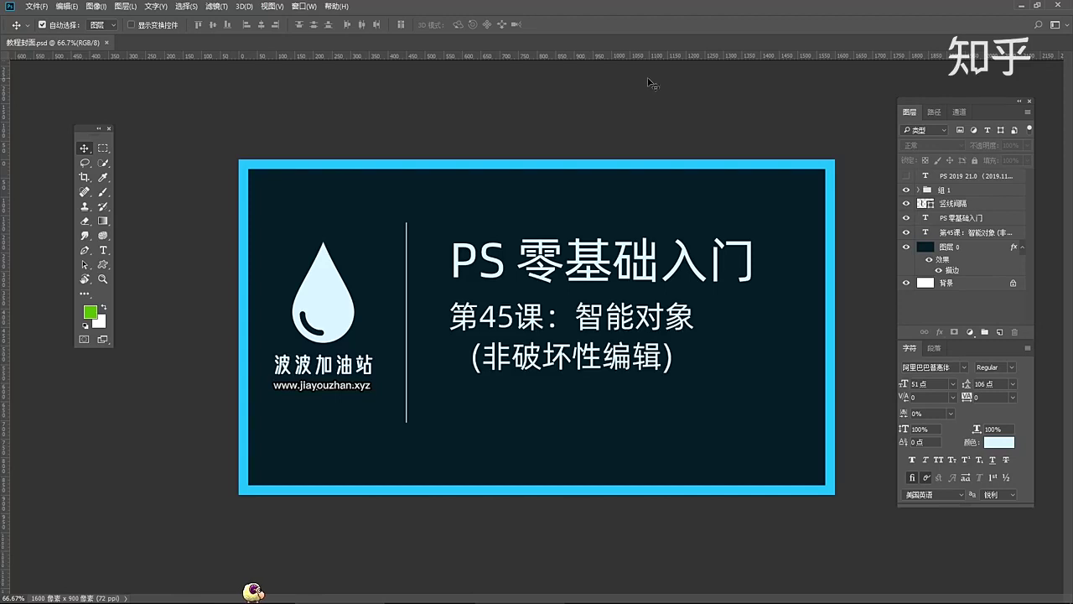
# - Review the smart object commands and the conversion option for the "PS 零基础入门" text layer
pyautogui.click(125, 7)
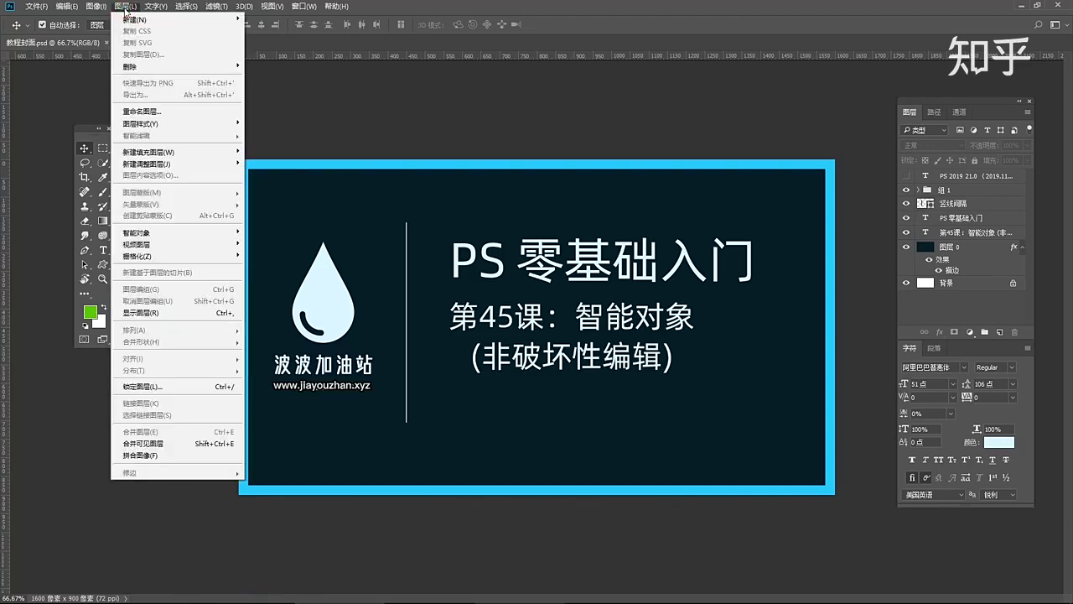
pyautogui.moveTo(176, 244)
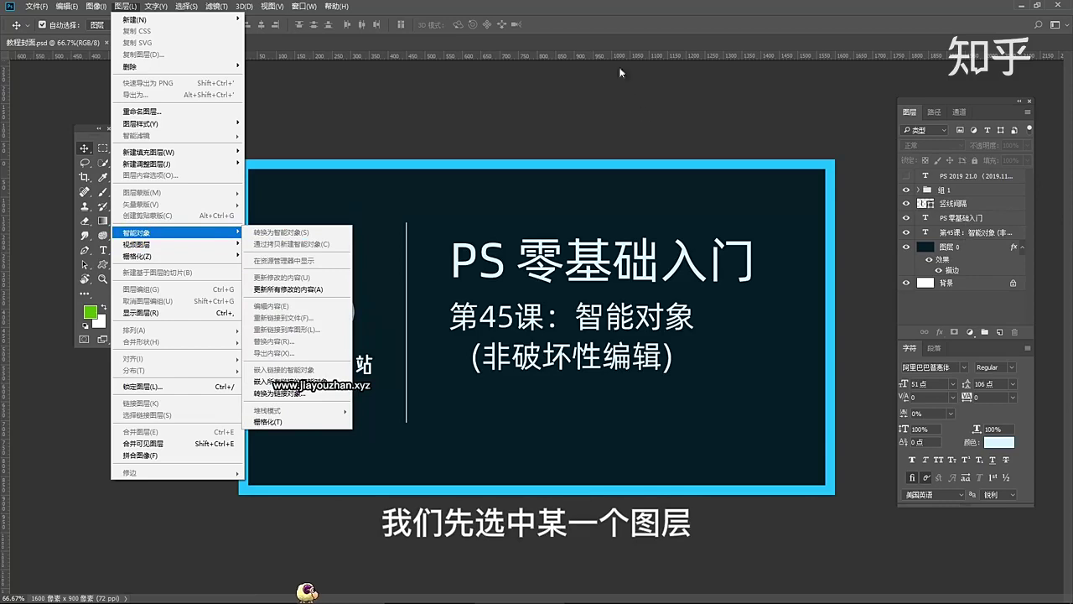
pyautogui.click(125, 6)
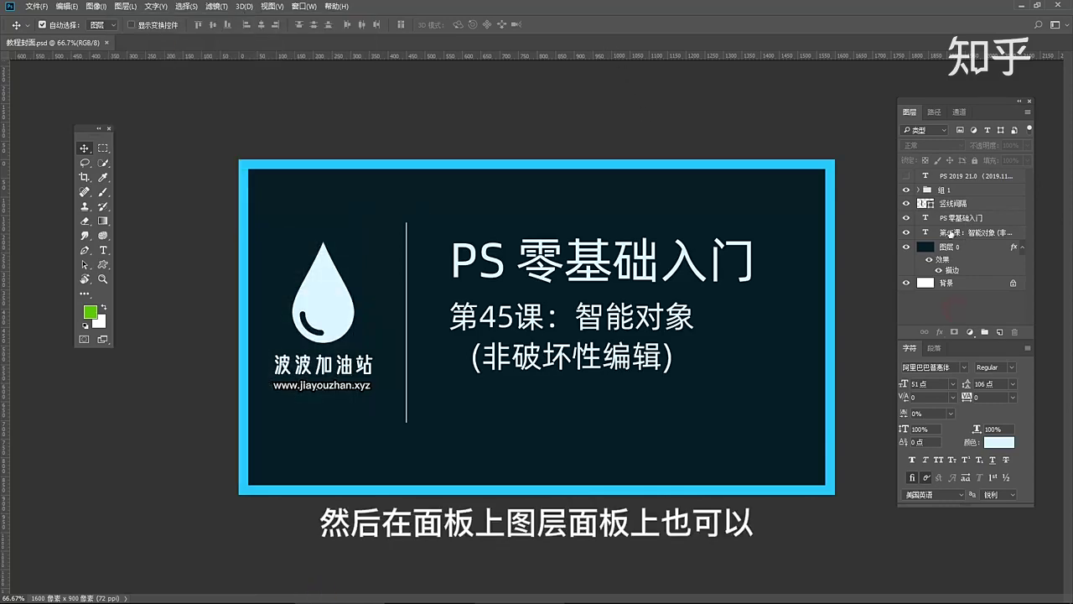
pyautogui.moveTo(956, 106); pyautogui.dragTo(933, 99)
pyautogui.rightClick(939, 214)
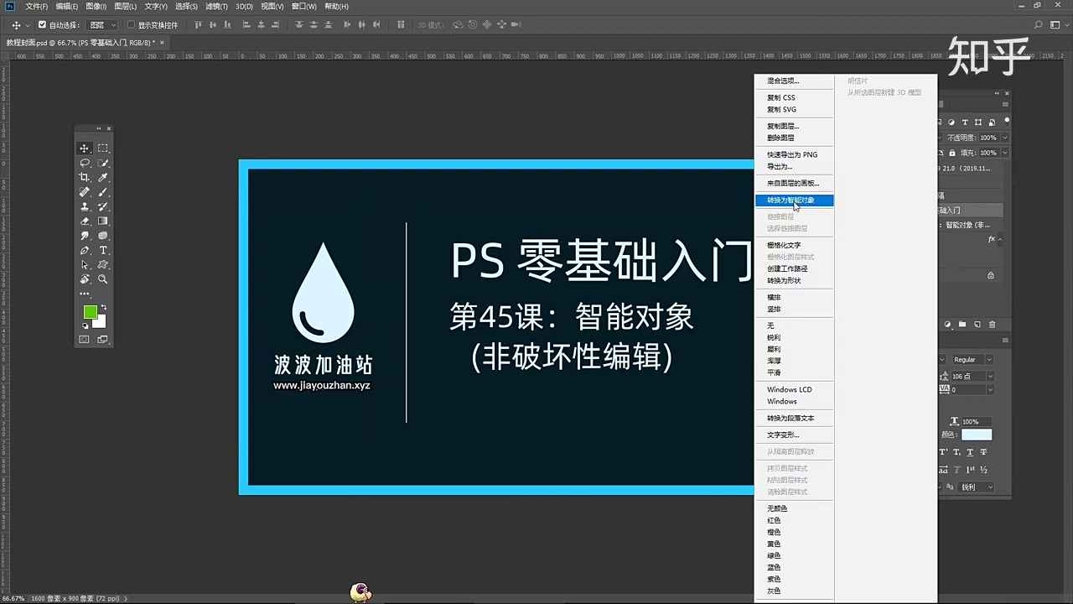
pyautogui.click(963, 286)
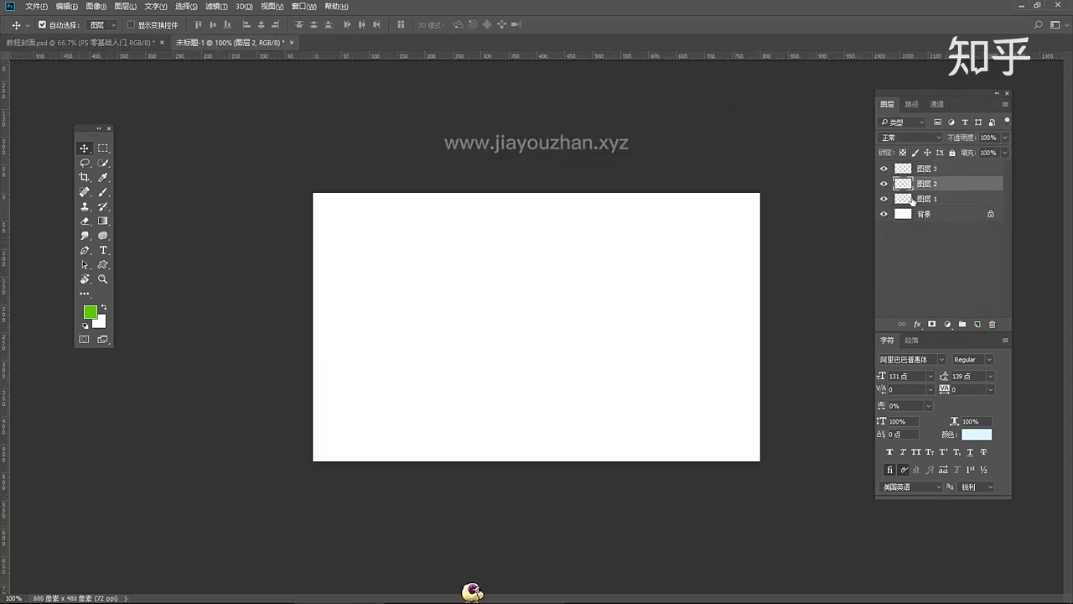
# - Paint thick diagonal brush strokes on separate layers: green on 图层 1, magenta on 图层 2 and blue on 图层 3
pyautogui.press('b')
pyautogui.moveTo(428, 231); pyautogui.dragTo(371, 295)
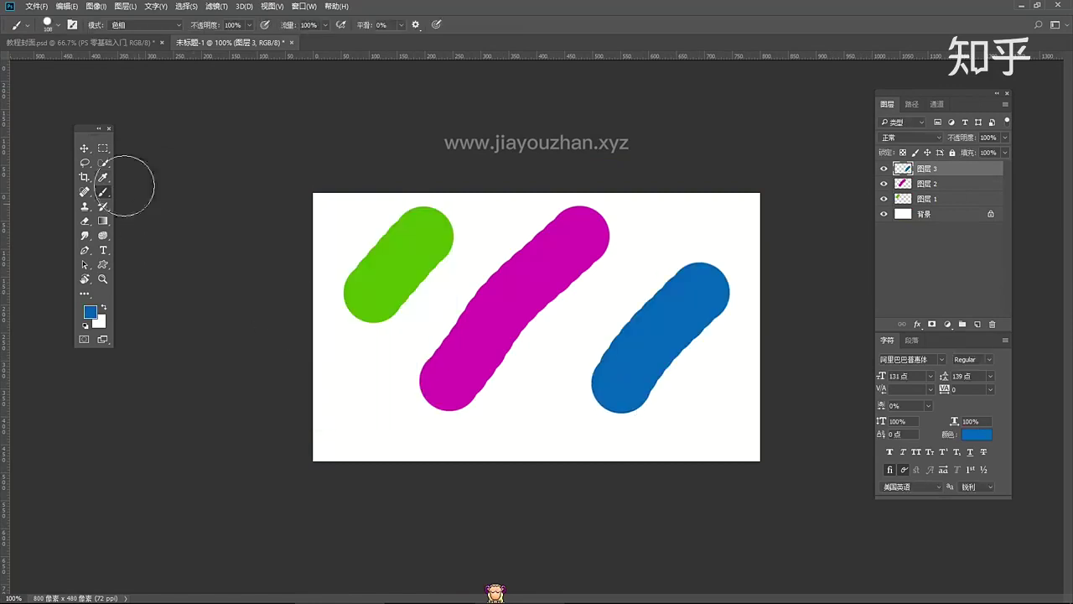
pyautogui.click(84, 147)
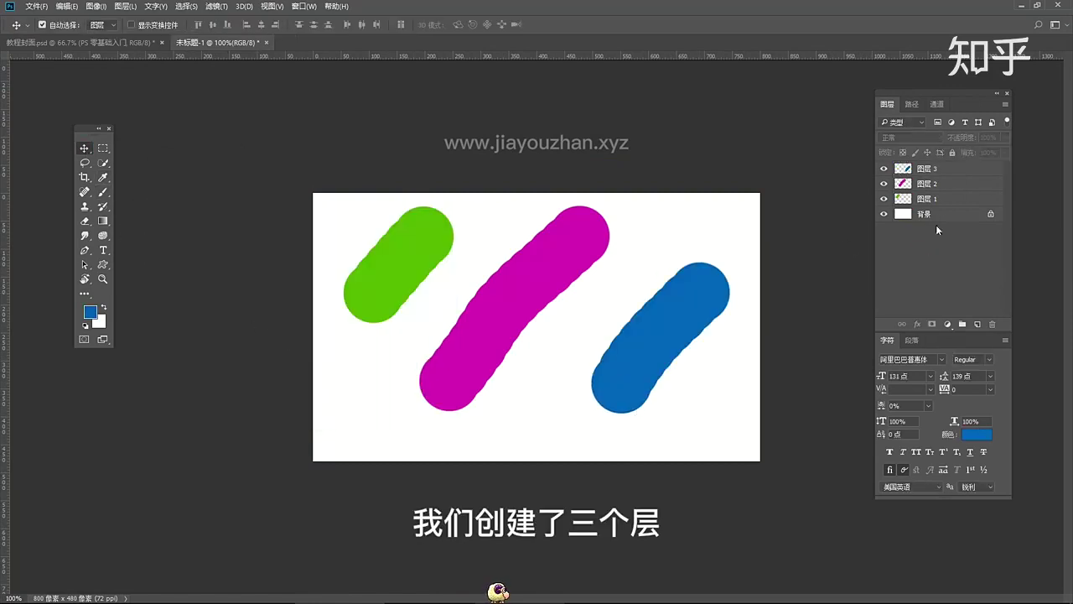
# - Move the green, magenta and blue strokes individually to slightly lower positions on the canvas
pyautogui.click(931, 199)
pyautogui.click(926, 183)
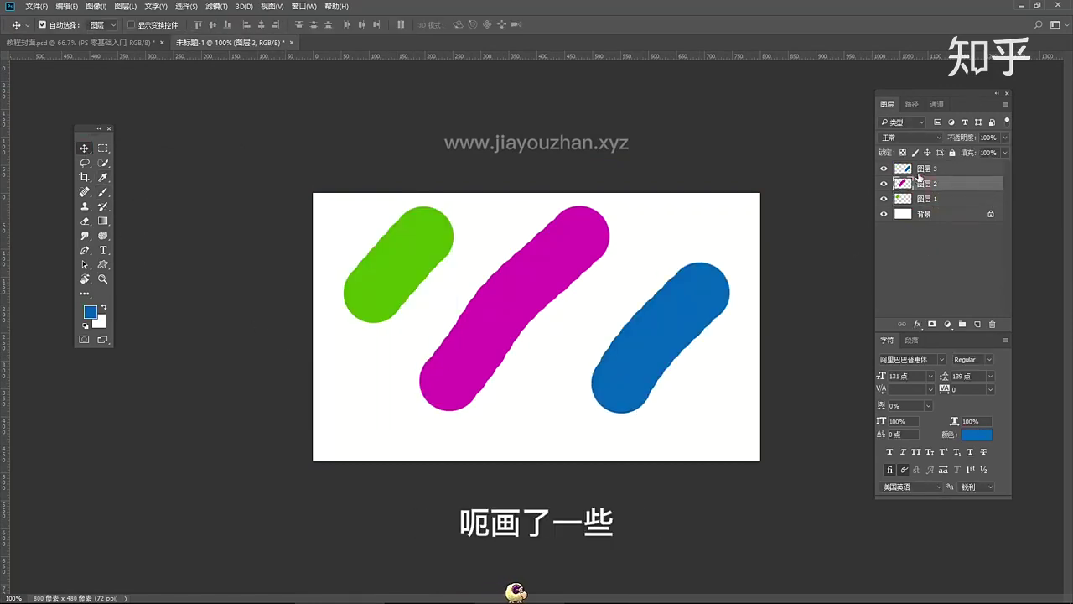
pyautogui.click(925, 168)
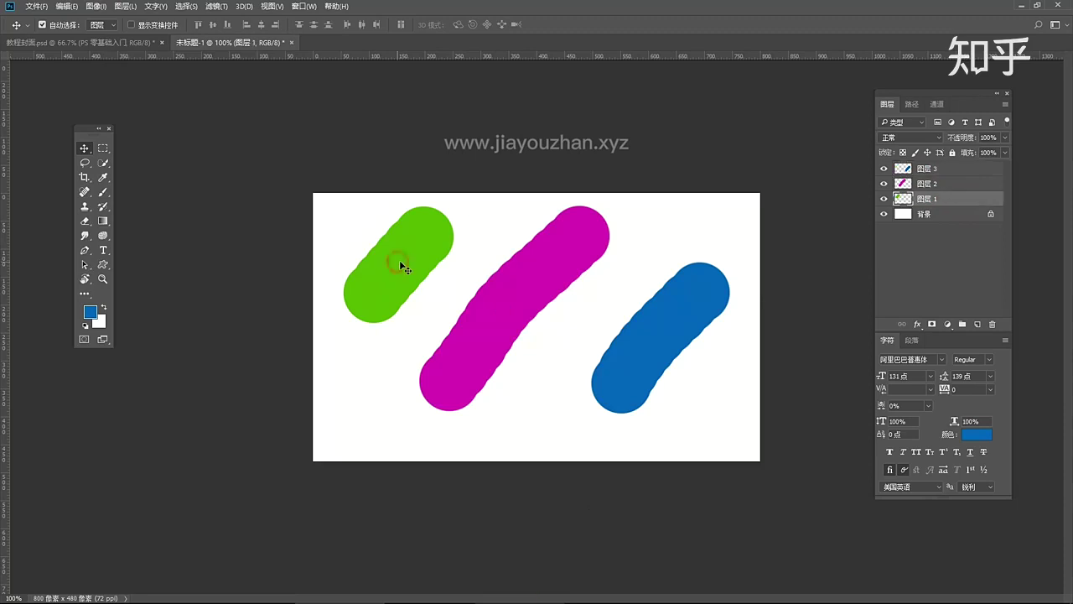
pyautogui.moveTo(399, 259); pyautogui.dragTo(400, 275)
pyautogui.moveTo(537, 277); pyautogui.dragTo(533, 307)
pyautogui.moveTo(634, 339); pyautogui.dragTo(666, 361)
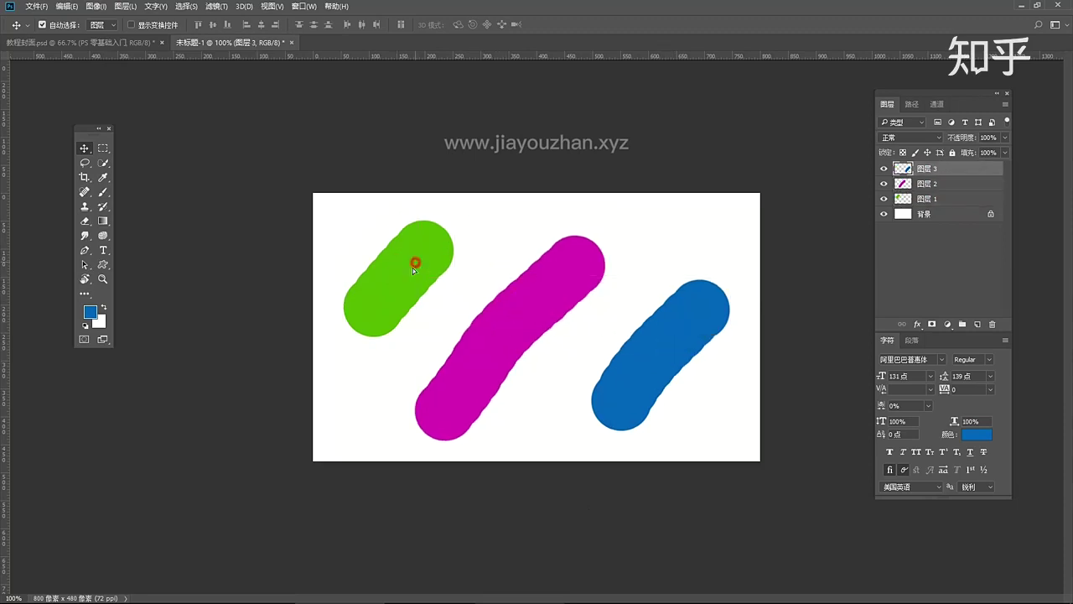
pyautogui.moveTo(412, 267); pyautogui.dragTo(413, 273)
pyautogui.moveTo(495, 335); pyautogui.dragTo(496, 324)
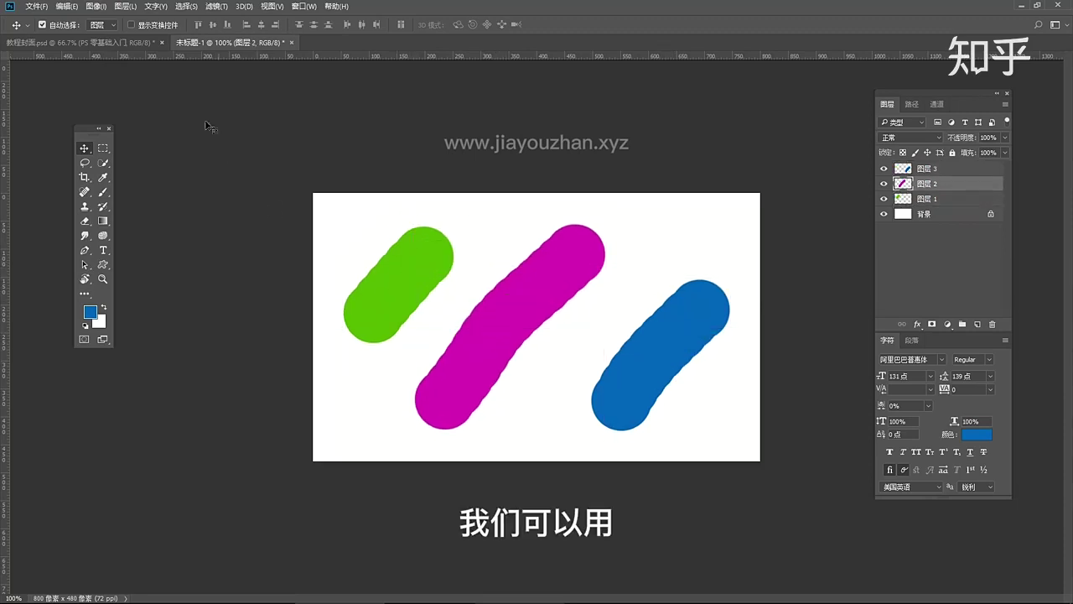
# - Convert the green stroke's layer, 图层 1, to a smart object
pyautogui.click(124, 6)
pyautogui.click(948, 197)
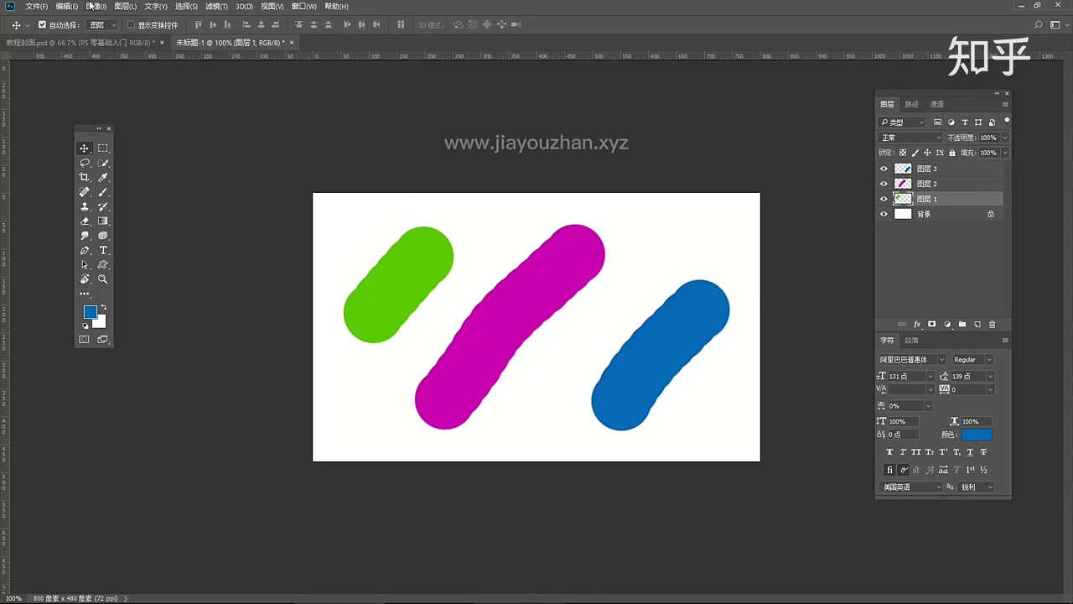
pyautogui.click(124, 6)
pyautogui.moveTo(136, 232)
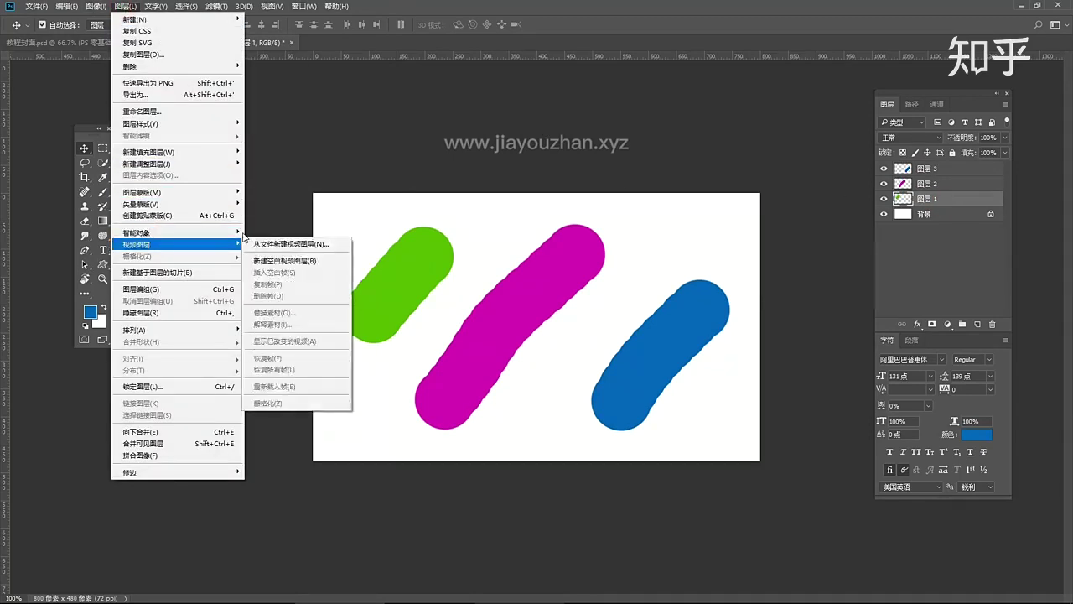
pyautogui.click(268, 236)
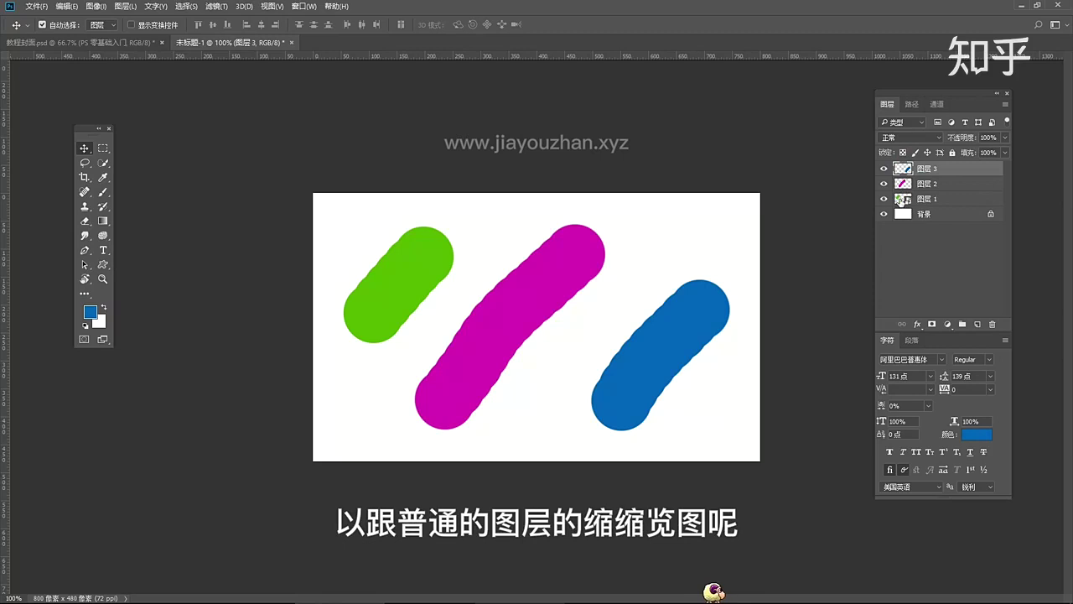
# - Convert 图层 2 and 图层 3 together into a single smart object
pyautogui.click(927, 184)
pyautogui.keyDown('ctrl'); pyautogui.click(931, 170); pyautogui.keyUp('ctrl')
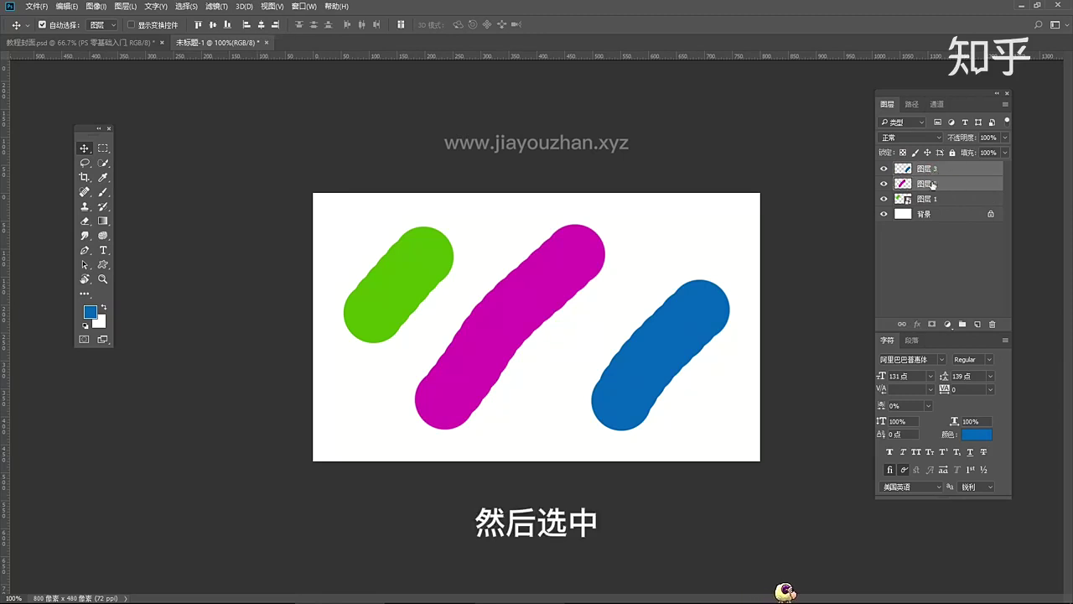
pyautogui.rightClick(954, 173)
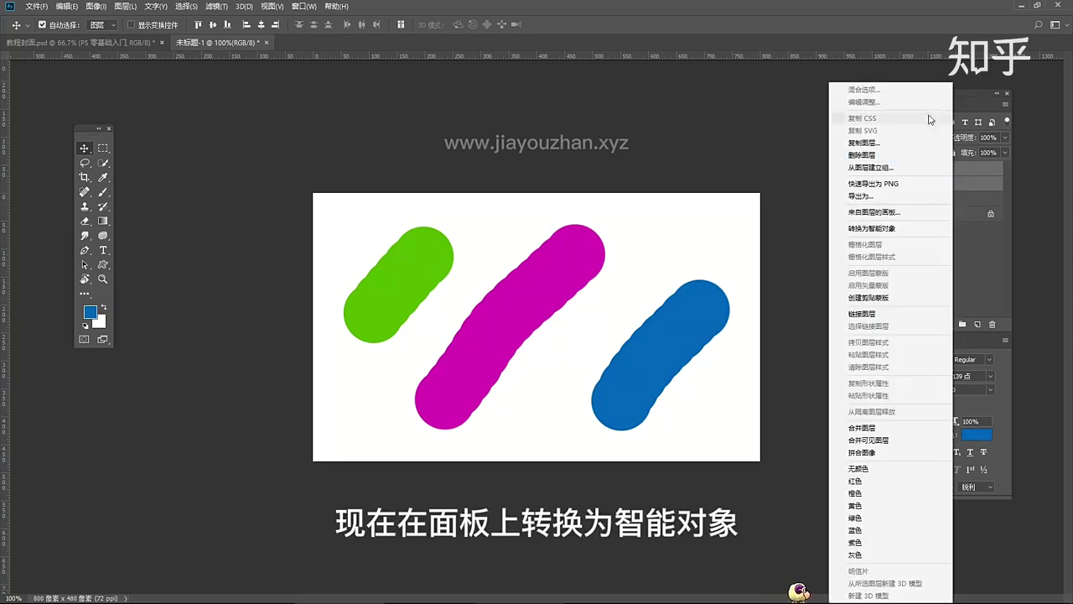
pyautogui.click(891, 228)
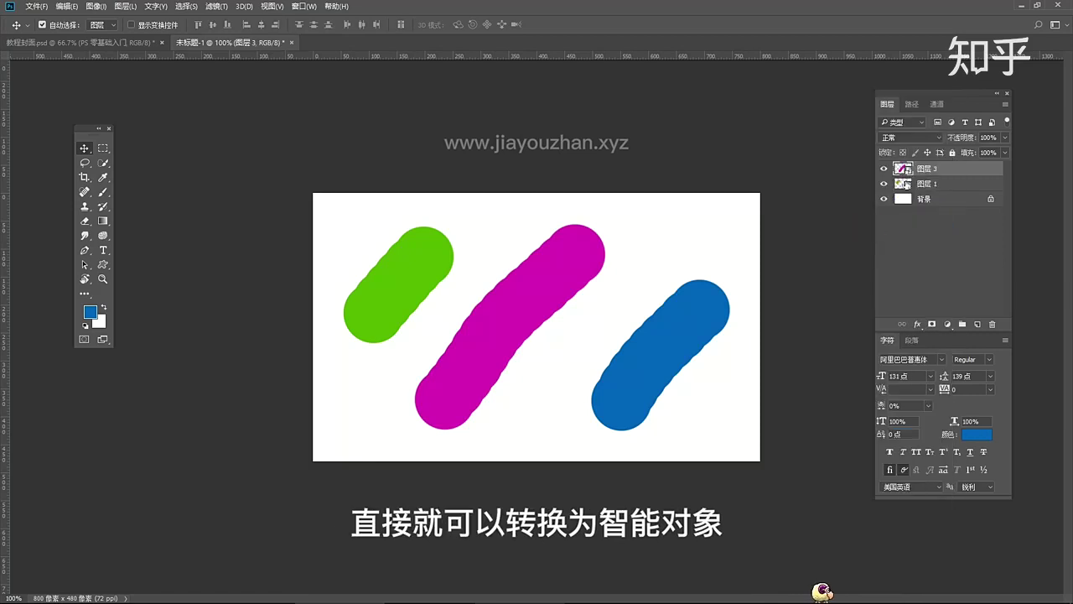
# - Move the combined magenta-and-blue smart object slightly right and down, and the green smart object slightly down
pyautogui.moveTo(539, 308)
pyautogui.mouseDown()
pyautogui.moveTo(545, 281)
pyautogui.moveTo(538, 318)
pyautogui.moveTo(576, 317)
pyautogui.moveTo(551, 302)
pyautogui.moveTo(561, 303)
pyautogui.mouseUp()
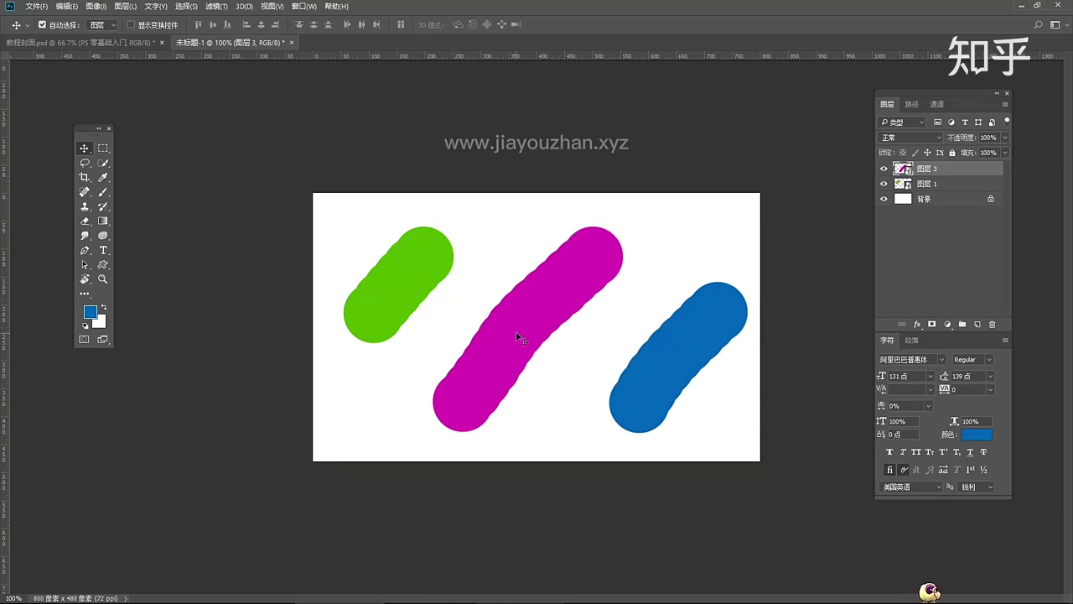
pyautogui.moveTo(531, 326); pyautogui.dragTo(523, 325)
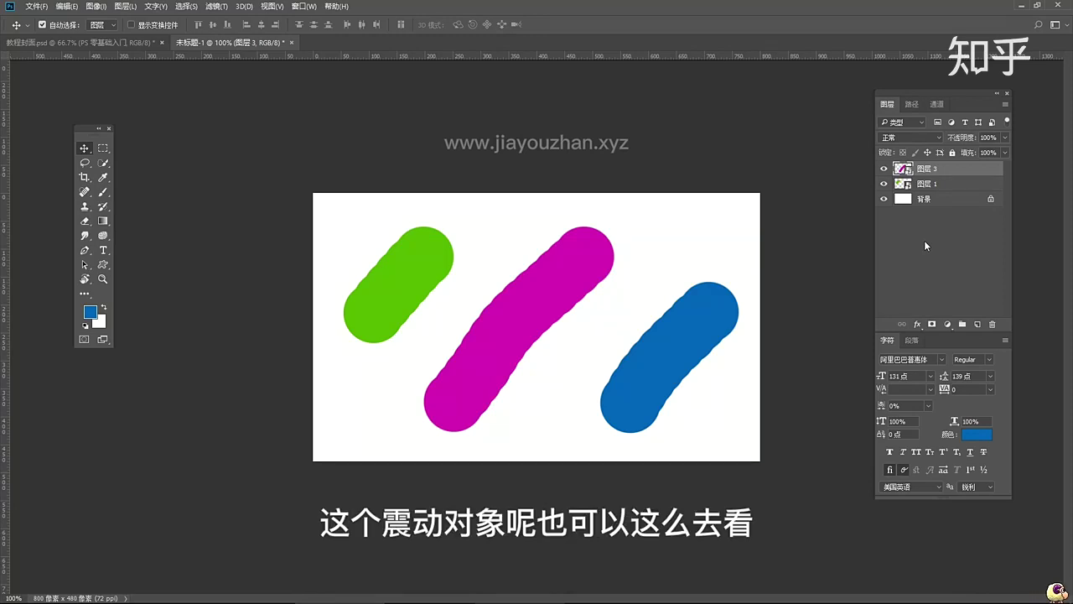
pyautogui.click(932, 184)
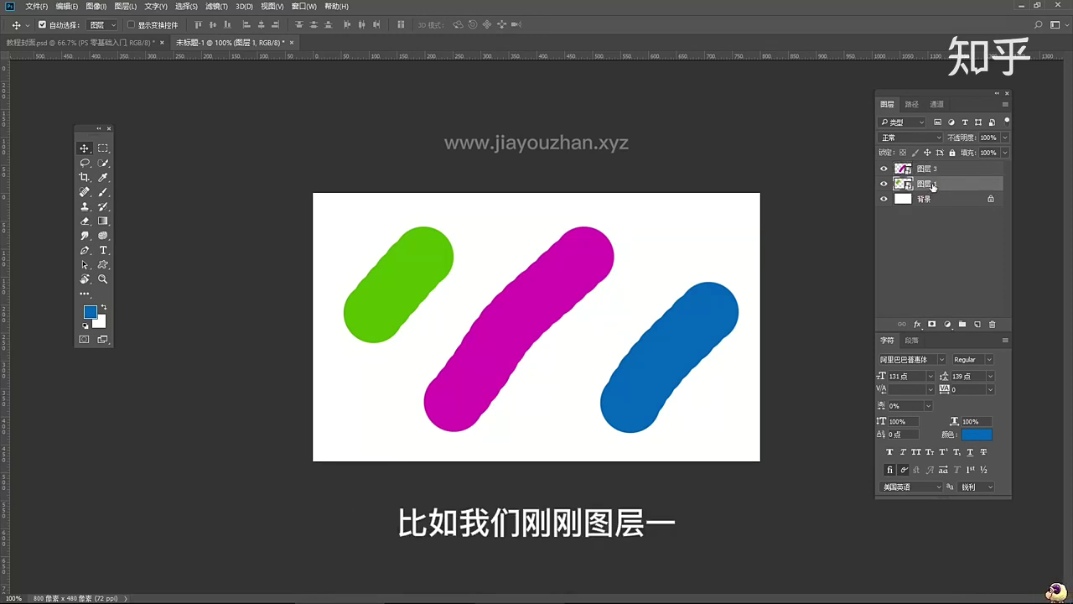
pyautogui.moveTo(390, 288); pyautogui.dragTo(394, 286)
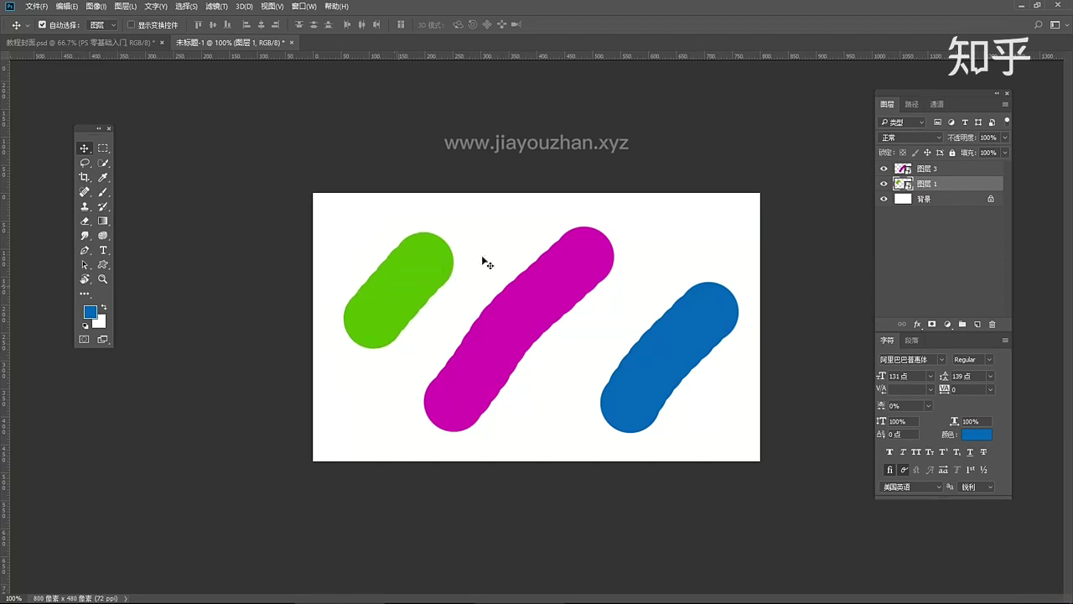
pyautogui.click(946, 169)
pyautogui.moveTo(517, 299); pyautogui.dragTo(522, 307)
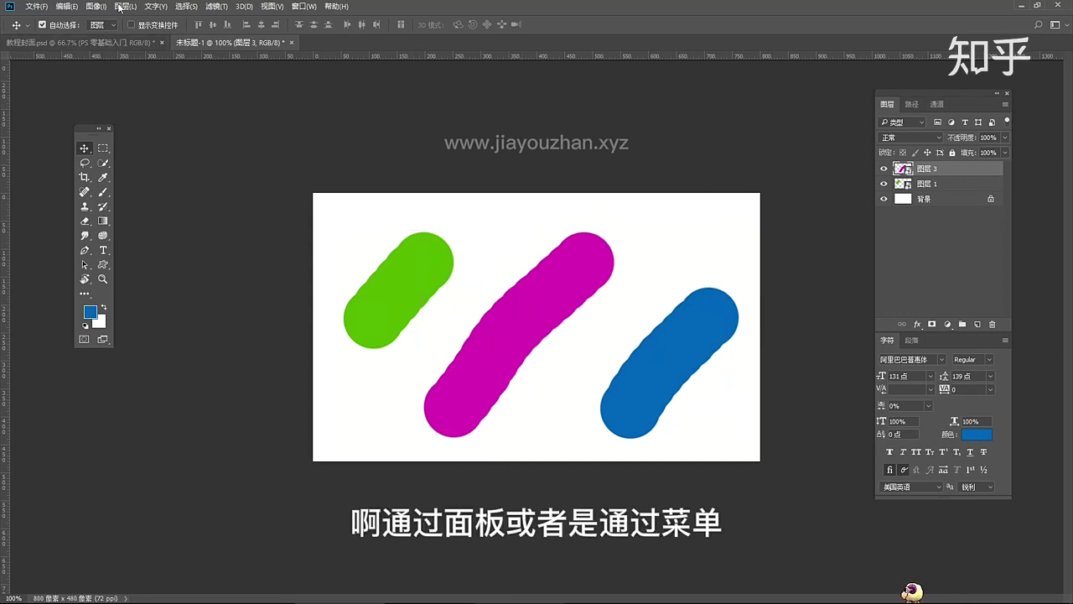
# - Place ps-零基础入门.psd as an embedded object over the magenta stroke, scaled to about 45% width and 49% height
pyautogui.click(38, 6)
pyautogui.press('Down')
pyautogui.press('Down')
pyautogui.press('Down')
pyautogui.press('Down')
pyautogui.press('Down')
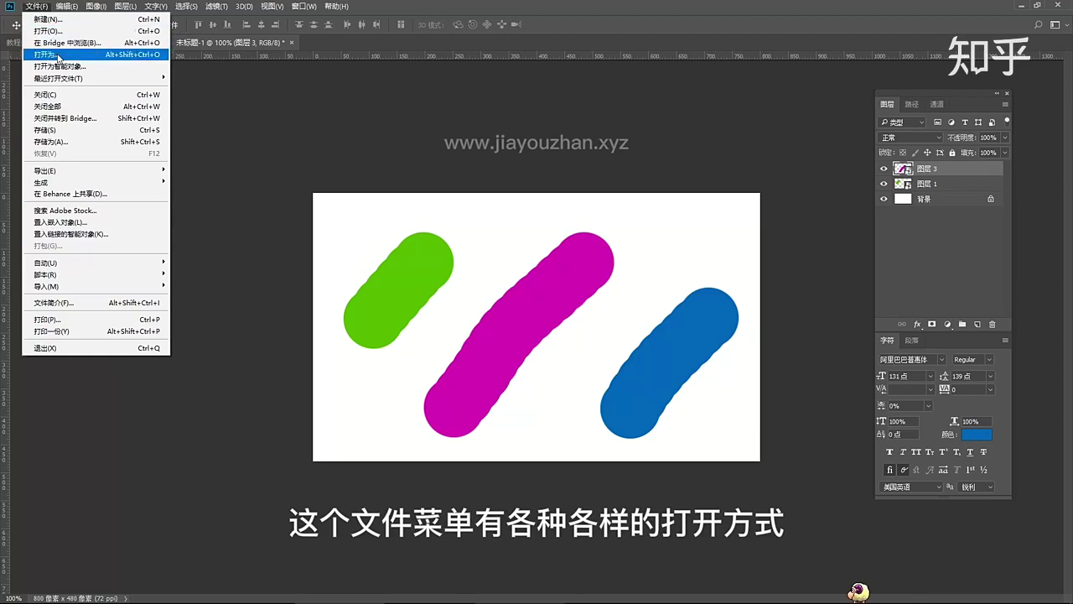
pyautogui.click(70, 223)
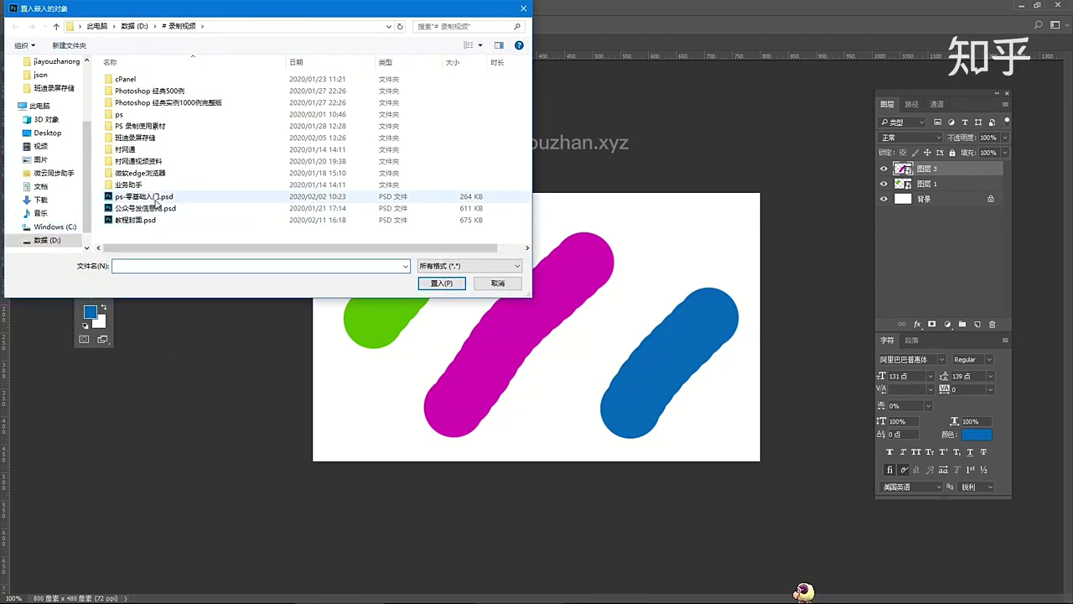
pyautogui.click(152, 200)
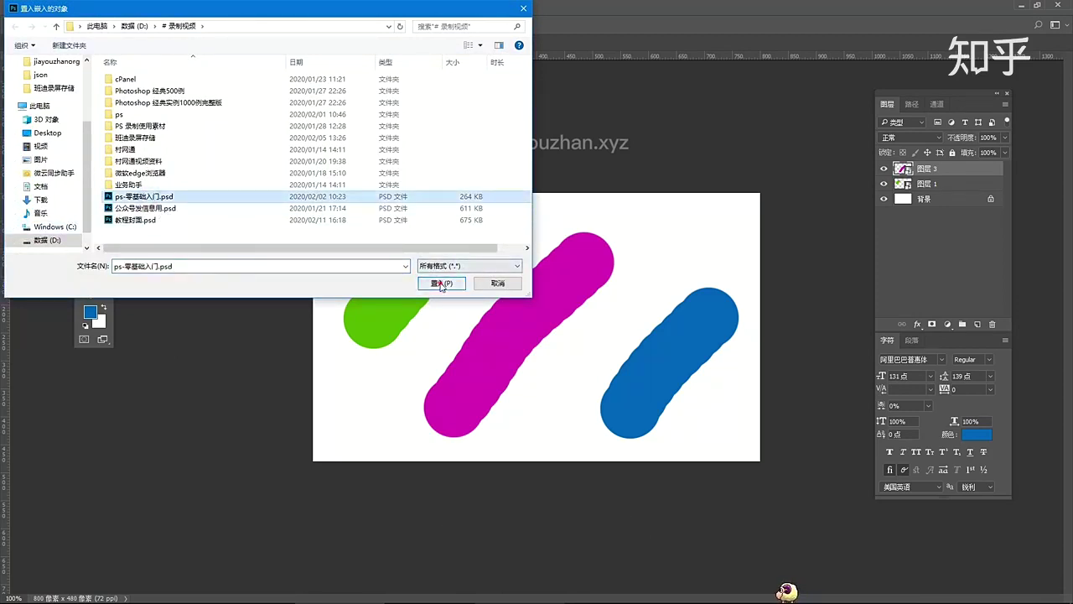
pyautogui.click(442, 283)
pyautogui.moveTo(624, 194); pyautogui.dragTo(564, 274)
pyautogui.moveTo(509, 306); pyautogui.dragTo(527, 263)
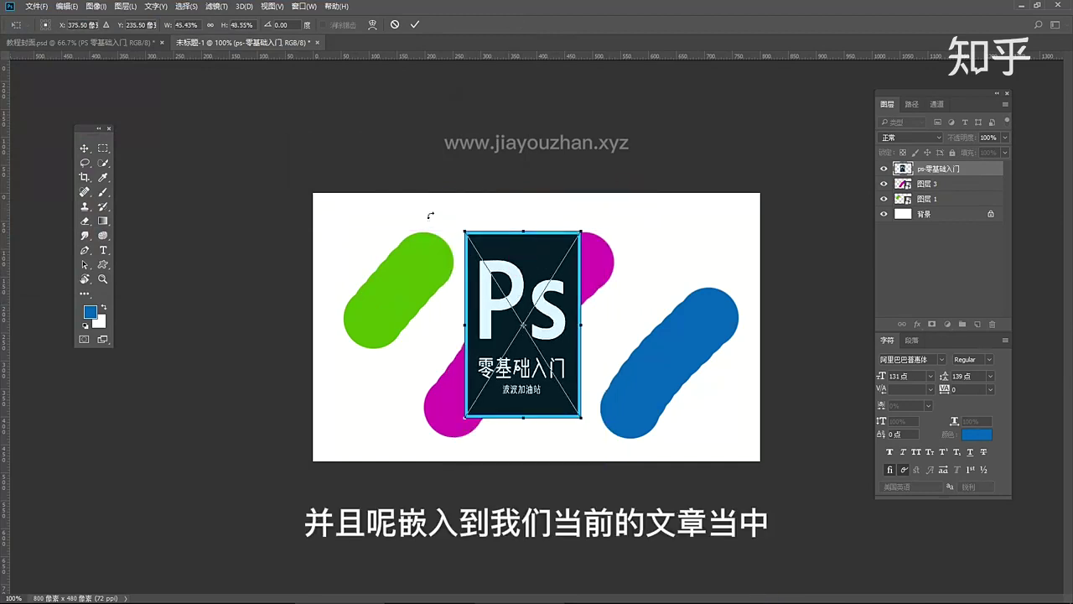
pyautogui.press('Return')
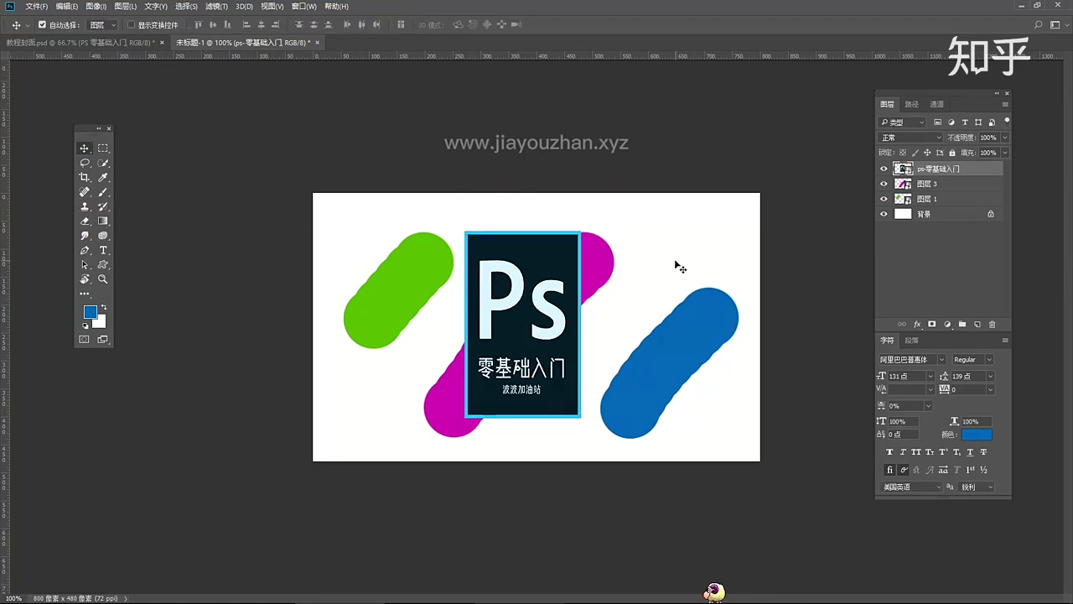
# - Move the placed Ps cover rightward so it overlaps the blue stroke
pyautogui.moveTo(541, 299)
pyautogui.mouseDown()
pyautogui.moveTo(677, 293)
pyautogui.moveTo(534, 296)
pyautogui.moveTo(624, 309)
pyautogui.moveTo(663, 296)
pyautogui.moveTo(632, 298)
pyautogui.mouseUp()
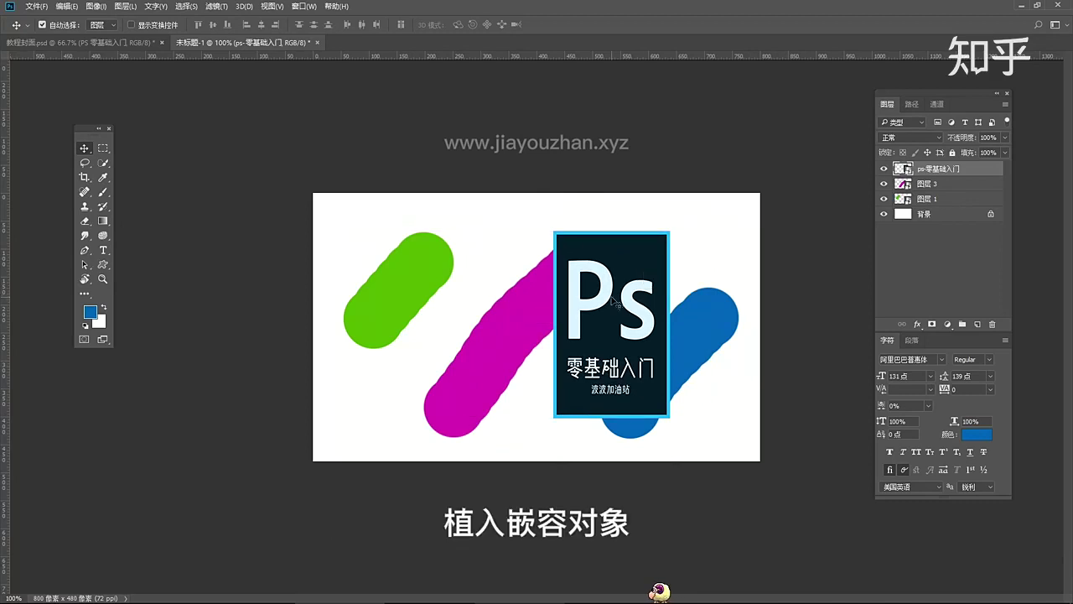
pyautogui.moveTo(610, 294); pyautogui.dragTo(642, 300)
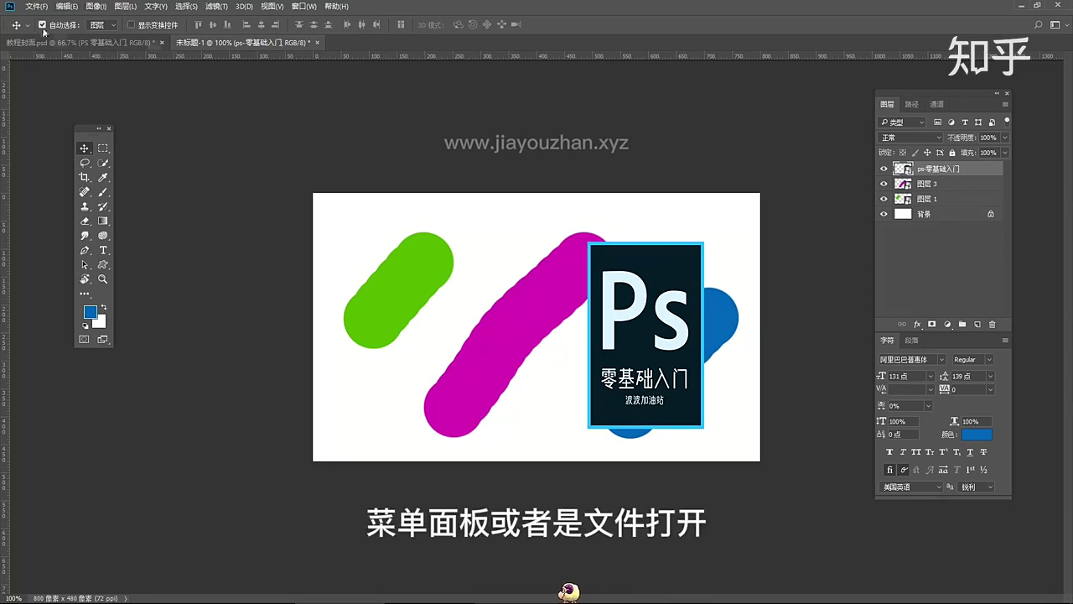
pyautogui.click(36, 5)
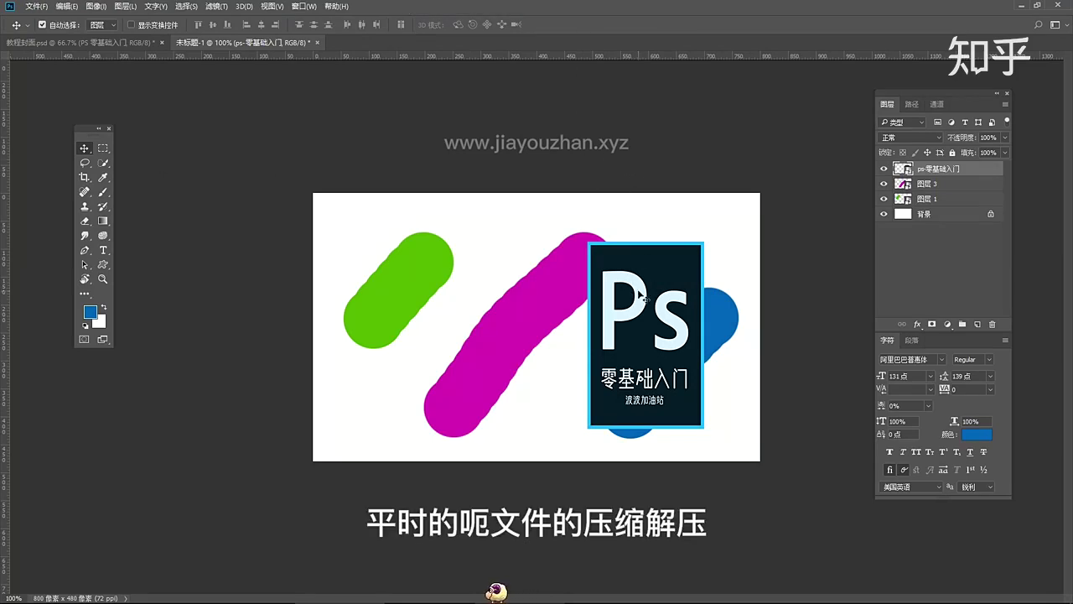
pyautogui.moveTo(585, 262); pyautogui.dragTo(644, 286)
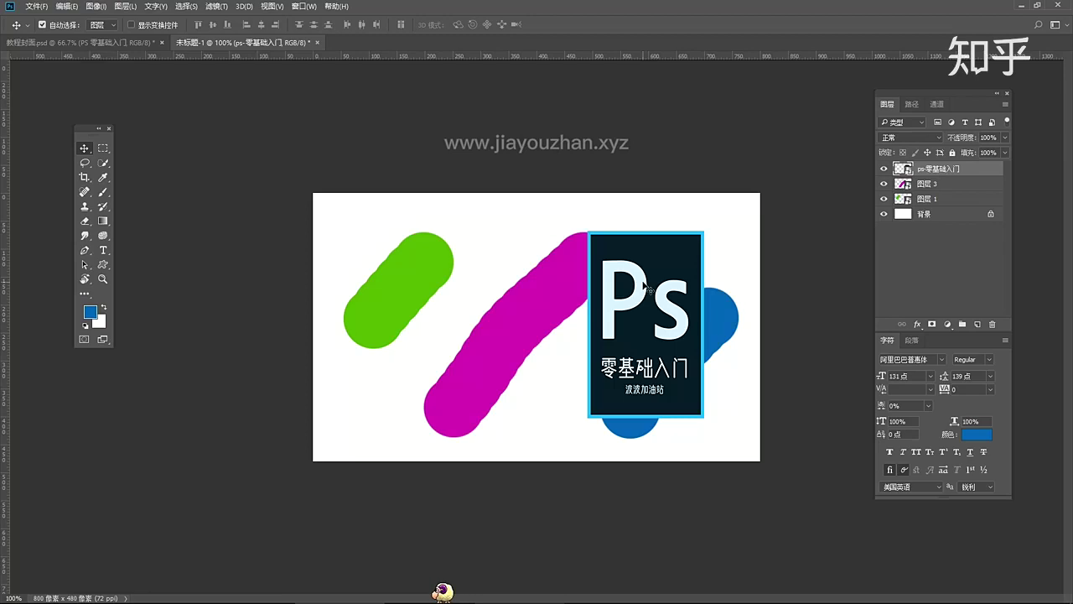
pyautogui.moveTo(660, 290)
pyautogui.mouseDown()
pyautogui.moveTo(650, 285)
pyautogui.moveTo(669, 274)
pyautogui.moveTo(625, 277)
pyautogui.moveTo(650, 288)
pyautogui.mouseUp()
pyautogui.click(926, 276)
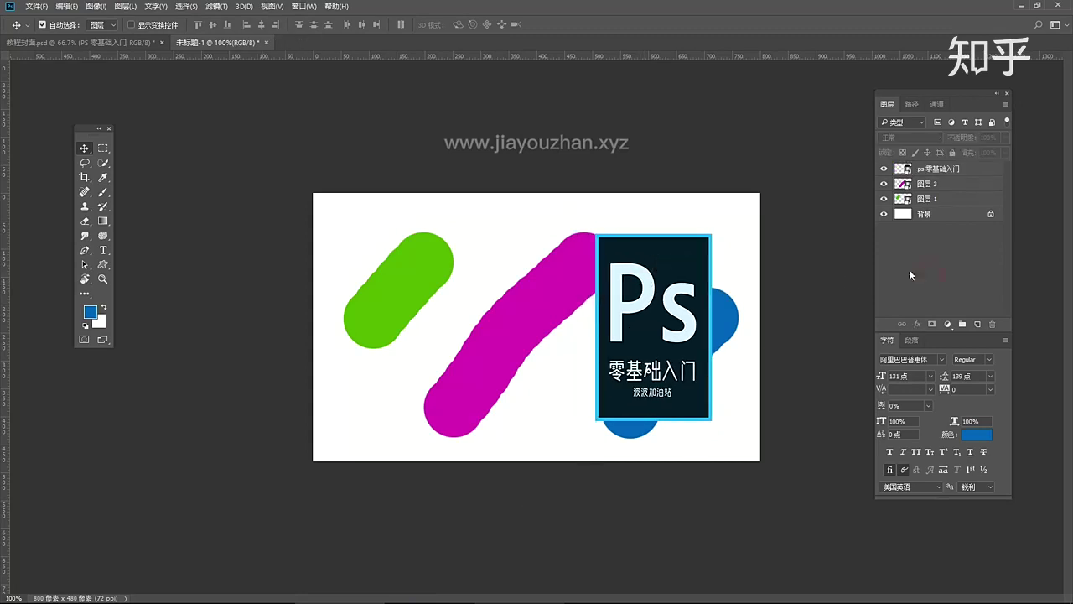
pyautogui.moveTo(648, 285); pyautogui.dragTo(649, 273)
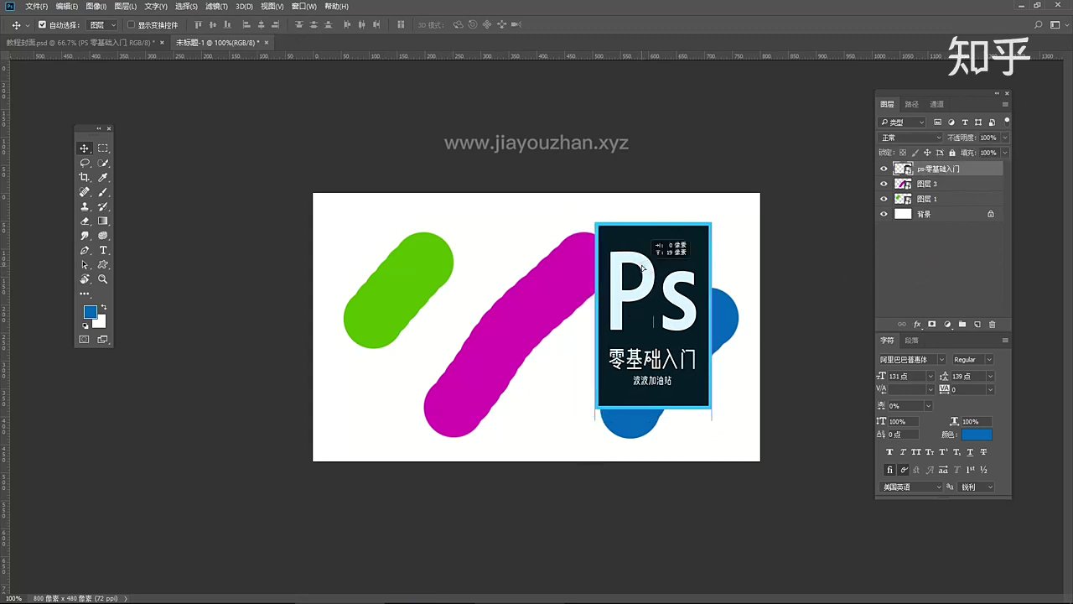
# - Switch to the 教程封面.psd document and show its hidden "PS 2019 21.0" text layer
pyautogui.click(51, 44)
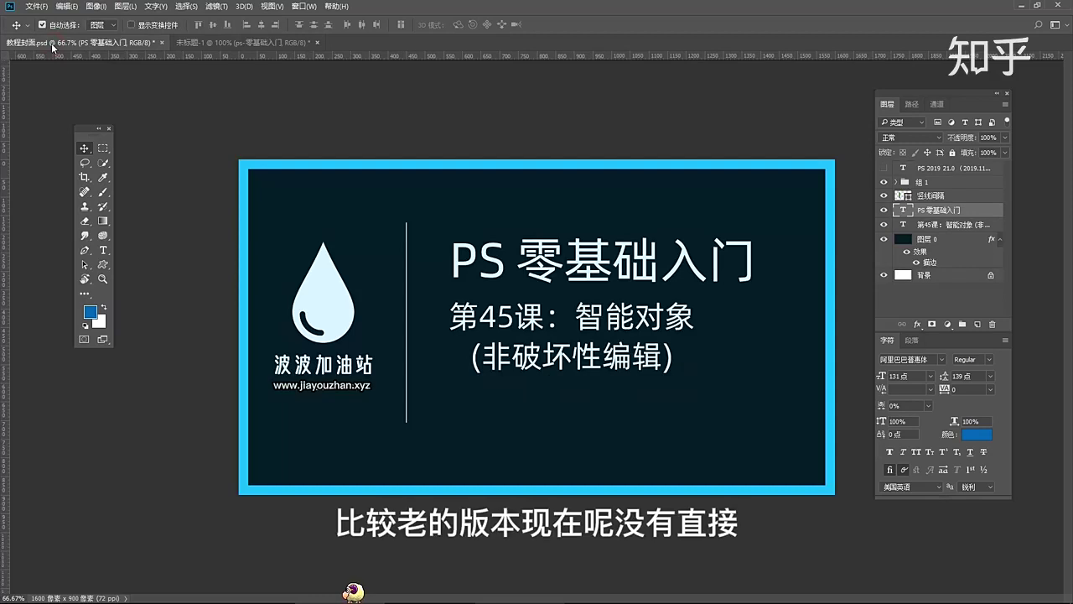
pyautogui.click(884, 168)
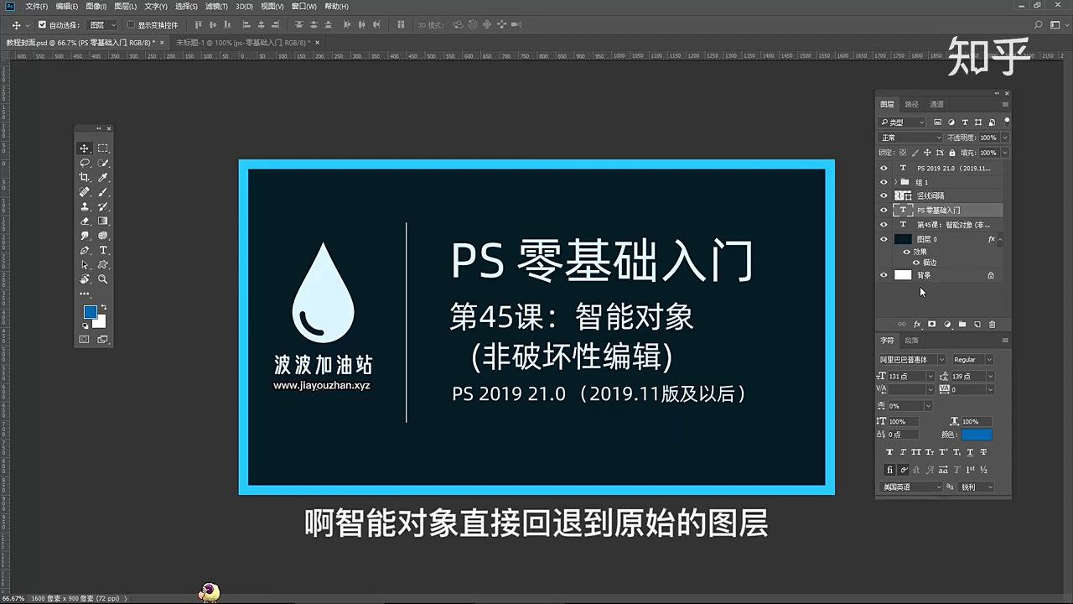
# - Switch to the 未标题-1 document and reposition the Ps cover smart object between the magenta and blue strokes
pyautogui.click(221, 41)
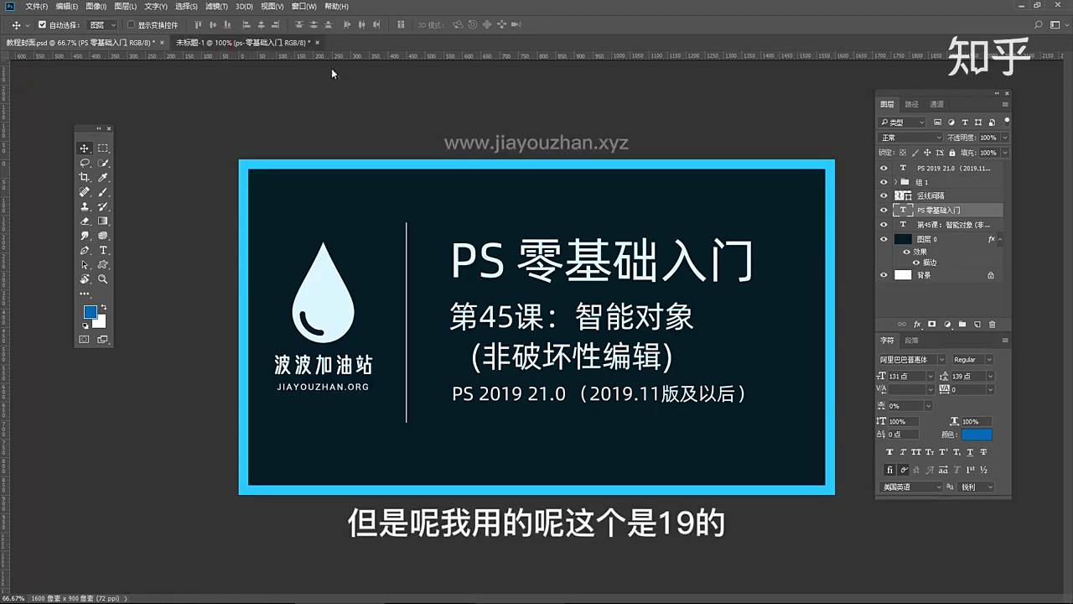
pyautogui.moveTo(628, 282)
pyautogui.mouseDown()
pyautogui.moveTo(578, 290)
pyautogui.moveTo(650, 279)
pyautogui.moveTo(634, 291)
pyautogui.moveTo(639, 310)
pyautogui.moveTo(663, 291)
pyautogui.mouseUp()
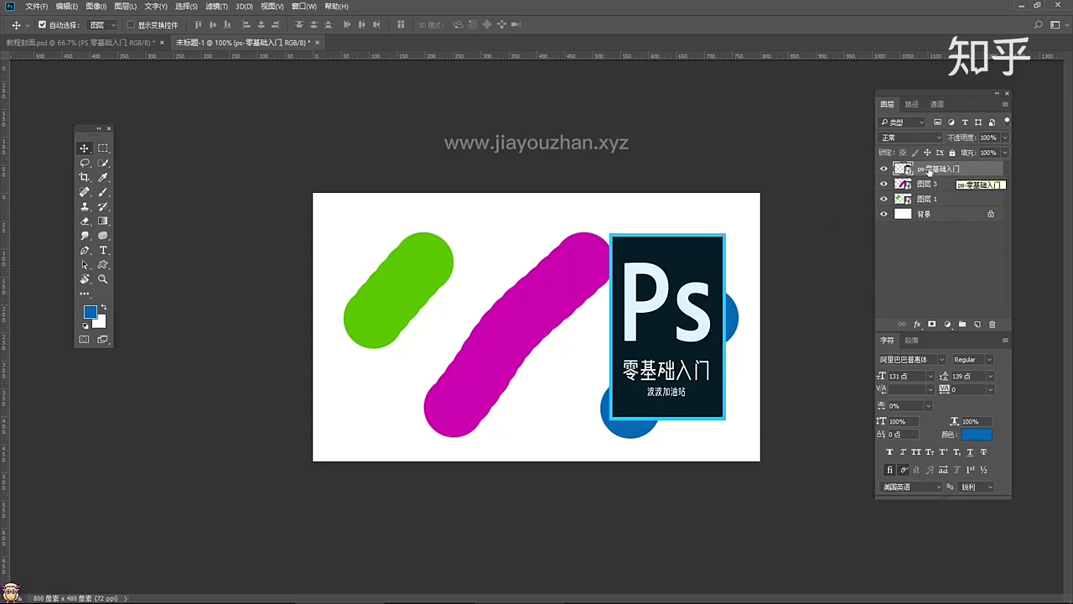
pyautogui.moveTo(652, 273)
pyautogui.mouseDown()
pyautogui.moveTo(612, 273)
pyautogui.moveTo(644, 274)
pyautogui.mouseUp()
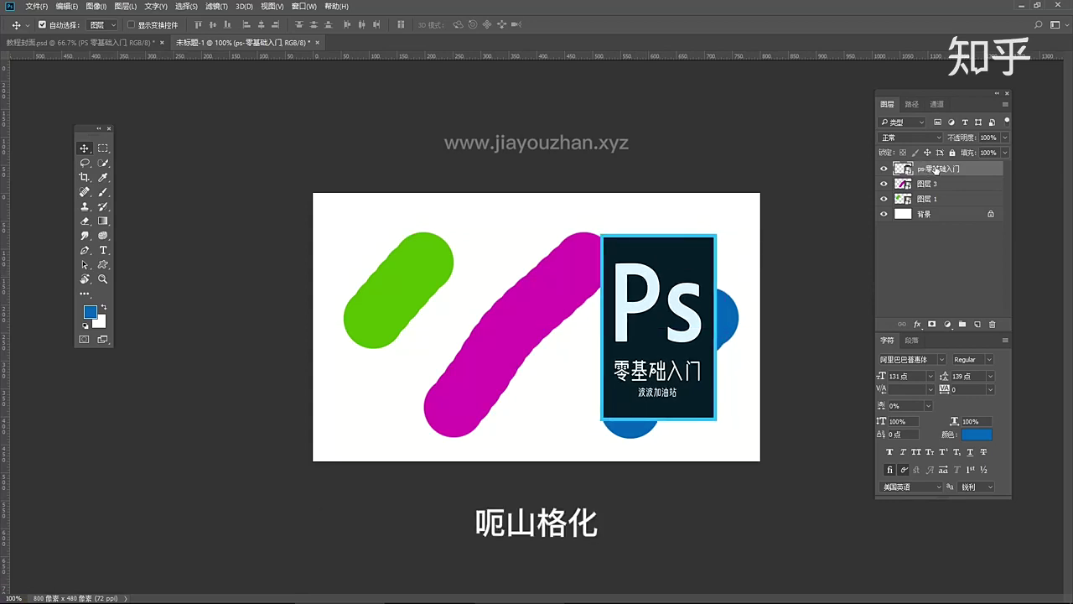
# - Nudge the Ps cover smart object further left and slightly up so it overlaps the magenta stroke's upper end
pyautogui.rightClick(938, 169)
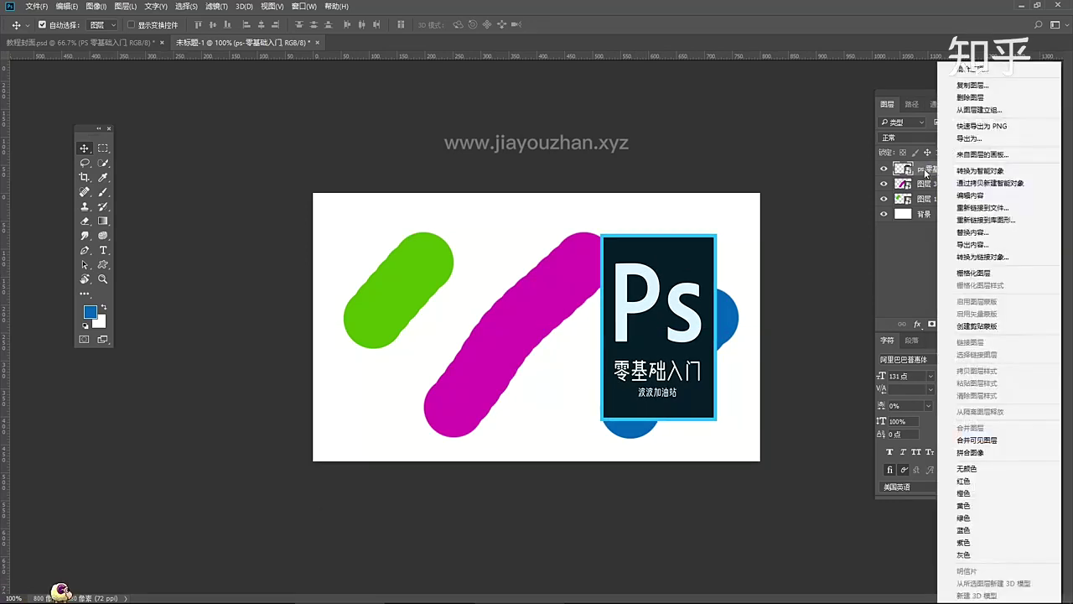
pyautogui.click(895, 168)
pyautogui.hotkey('shift', 'Left')
pyautogui.hotkey('shift', 'Left')
pyautogui.press('Left')
pyautogui.press('Left')
pyautogui.press('Left')
pyautogui.press('Up')
pyautogui.press('Up')
pyautogui.press('Up')
pyautogui.press('Up')
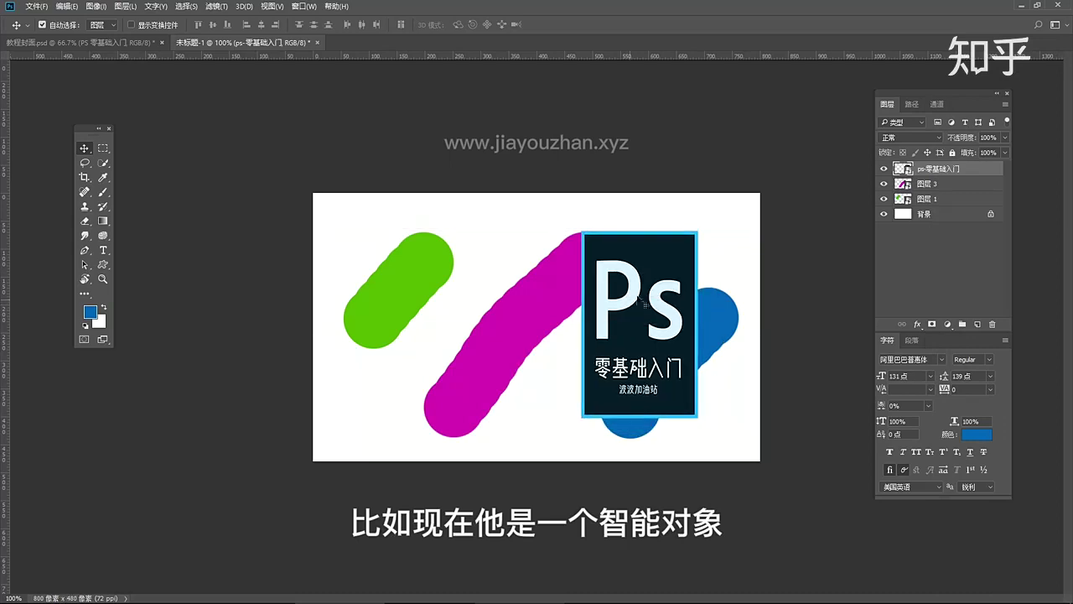
# - Rasterize the ps-零基础入门 smart object layer and move the resulting Ps cover around over the blue stroke
pyautogui.rightClick(935, 171)
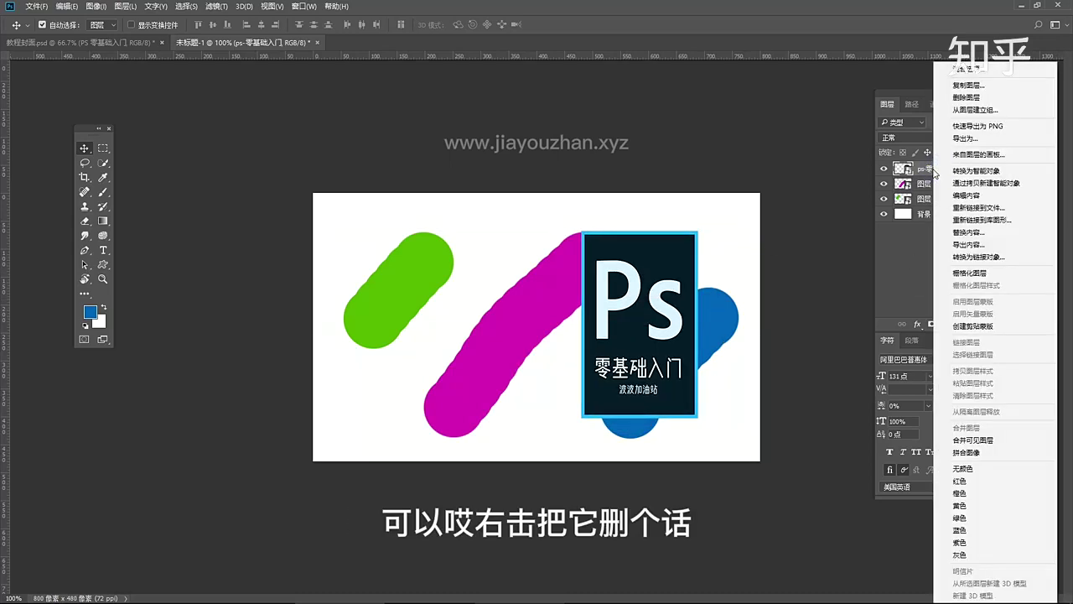
pyautogui.click(947, 274)
pyautogui.moveTo(655, 301); pyautogui.dragTo(699, 294)
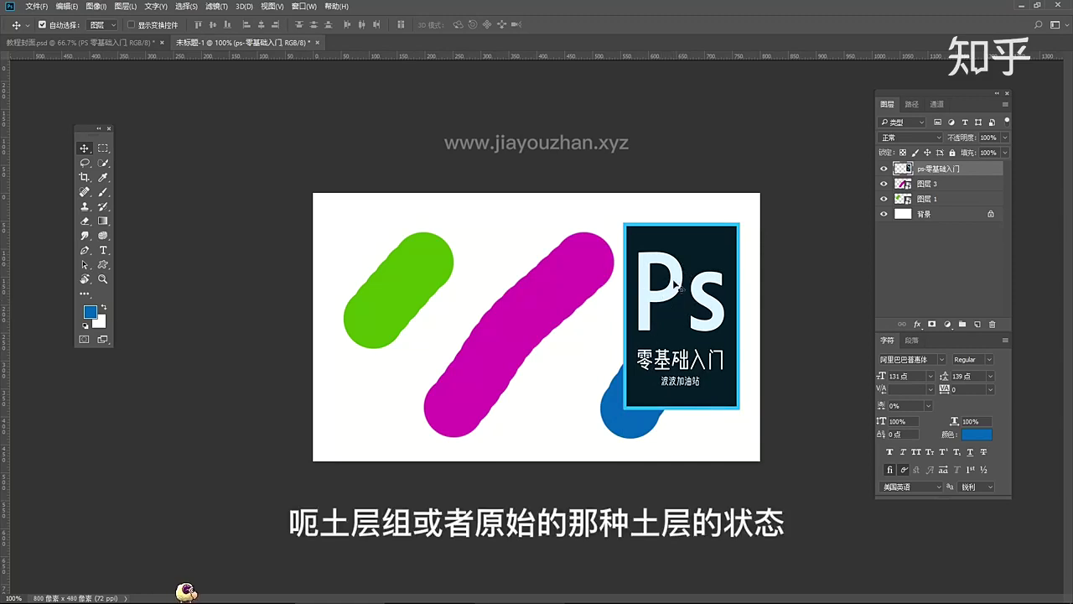
pyautogui.moveTo(668, 299); pyautogui.dragTo(663, 321)
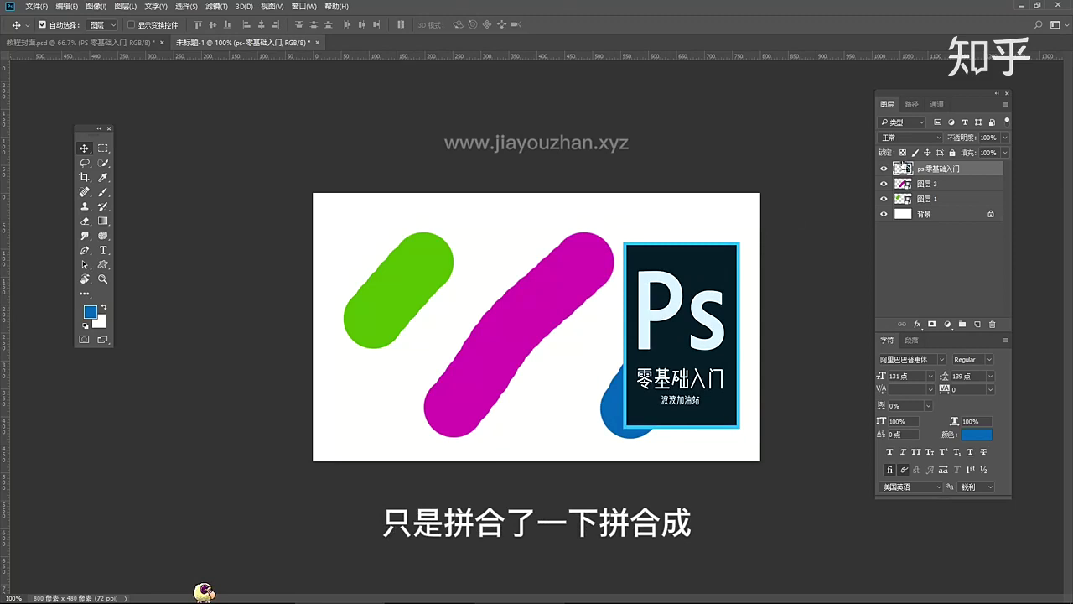
pyautogui.moveTo(670, 296); pyautogui.dragTo(637, 278)
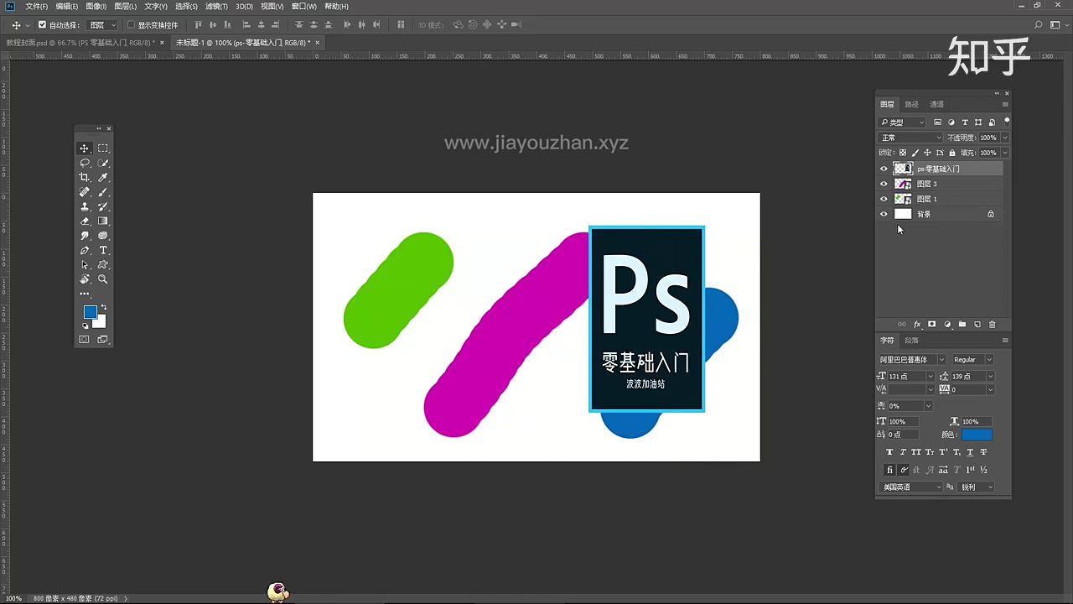
# - Delete the Ps cover layer and open the contents of the magenta-and-blue smart object 图层 3 for editing
pyautogui.press('Delete')
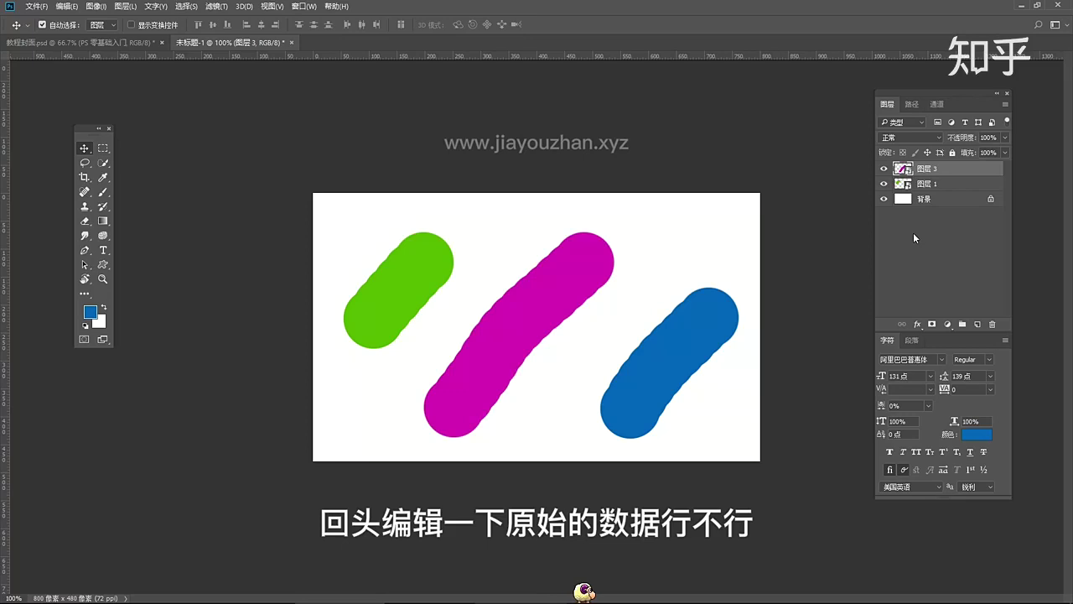
pyautogui.rightClick(947, 169)
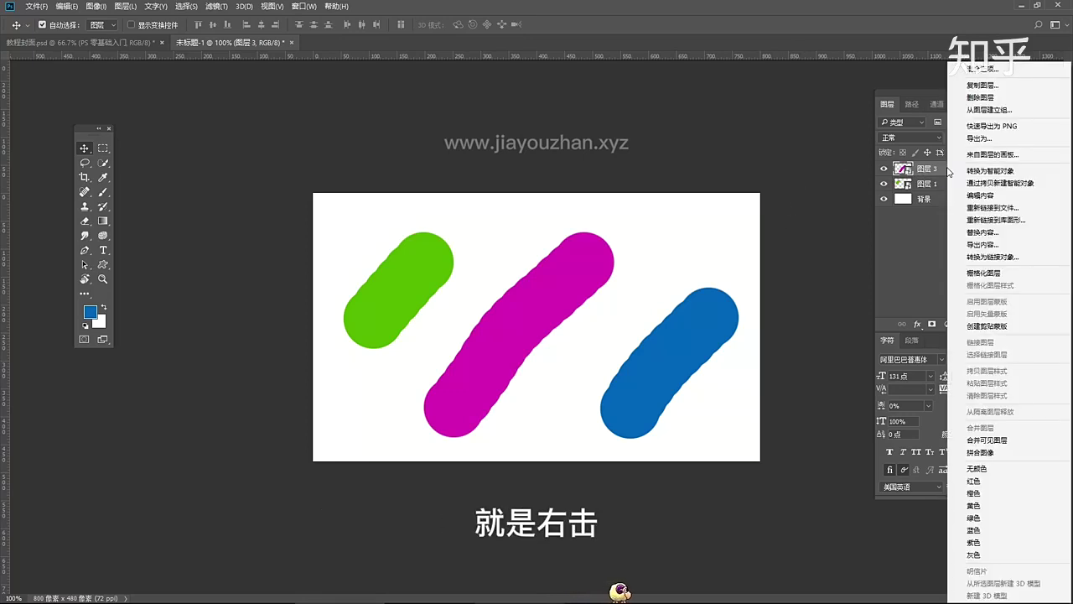
pyautogui.click(981, 196)
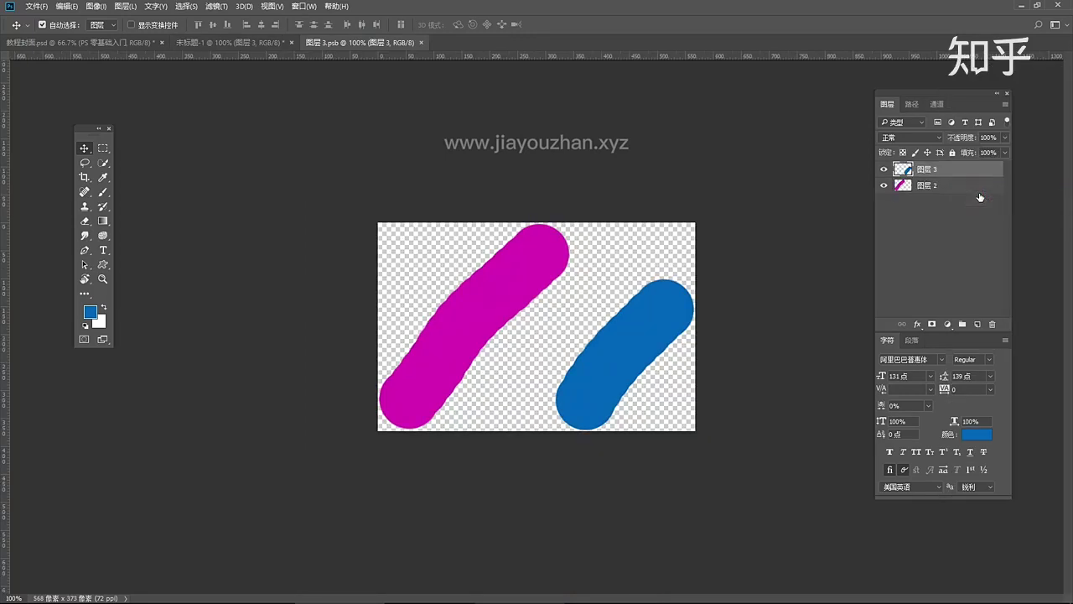
pyautogui.click(340, 40)
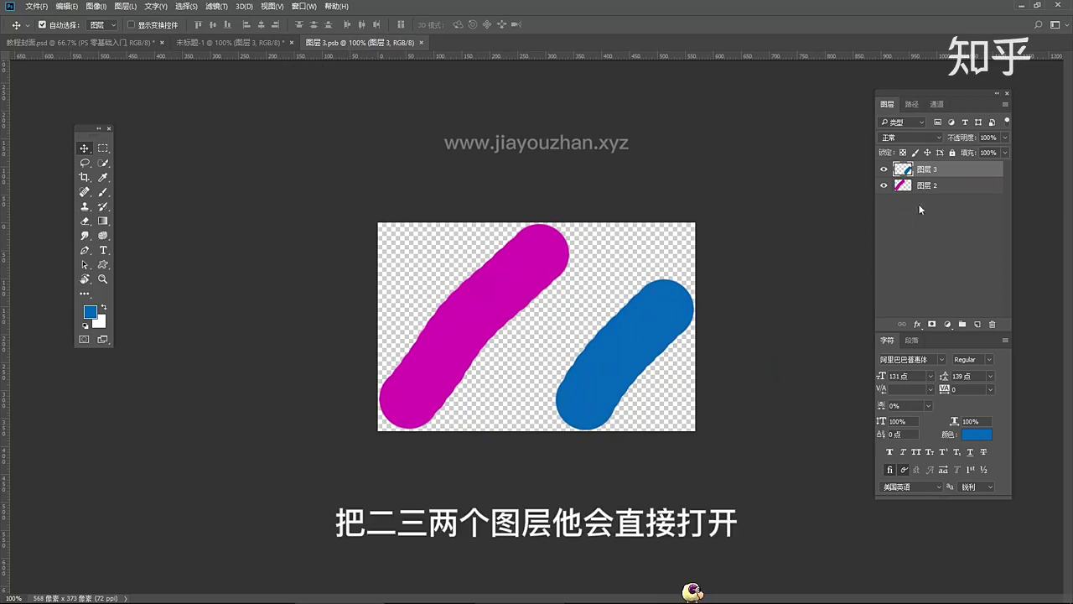
# - Inside 图层 3.psb, move the magenta stroke slightly right and the blue stroke slightly left and up
pyautogui.click(946, 187)
pyautogui.click(491, 300)
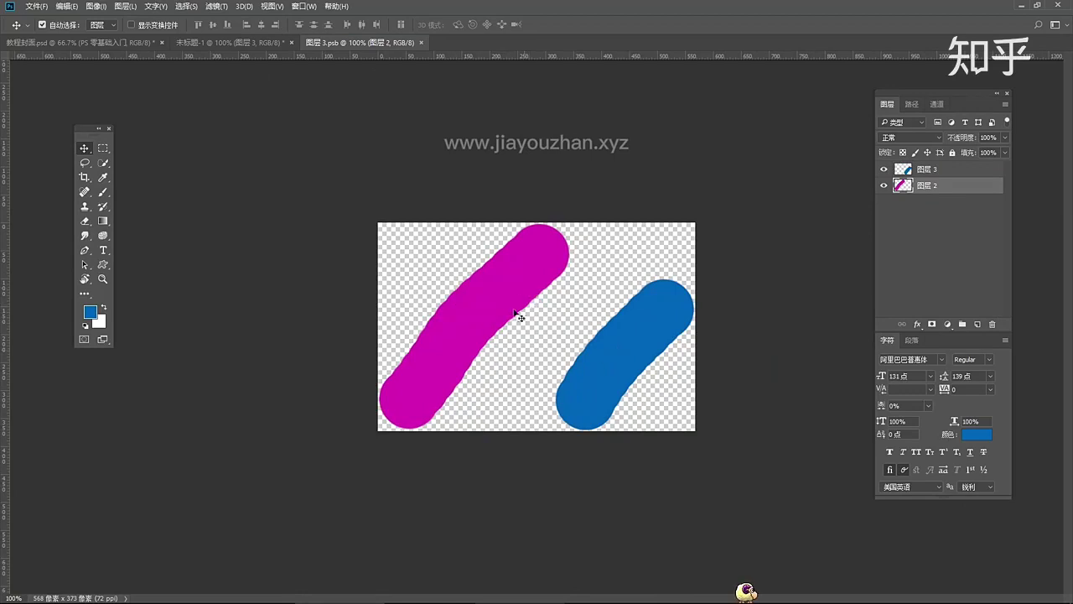
pyautogui.moveTo(490, 304); pyautogui.dragTo(503, 303)
pyautogui.moveTo(607, 360); pyautogui.dragTo(597, 348)
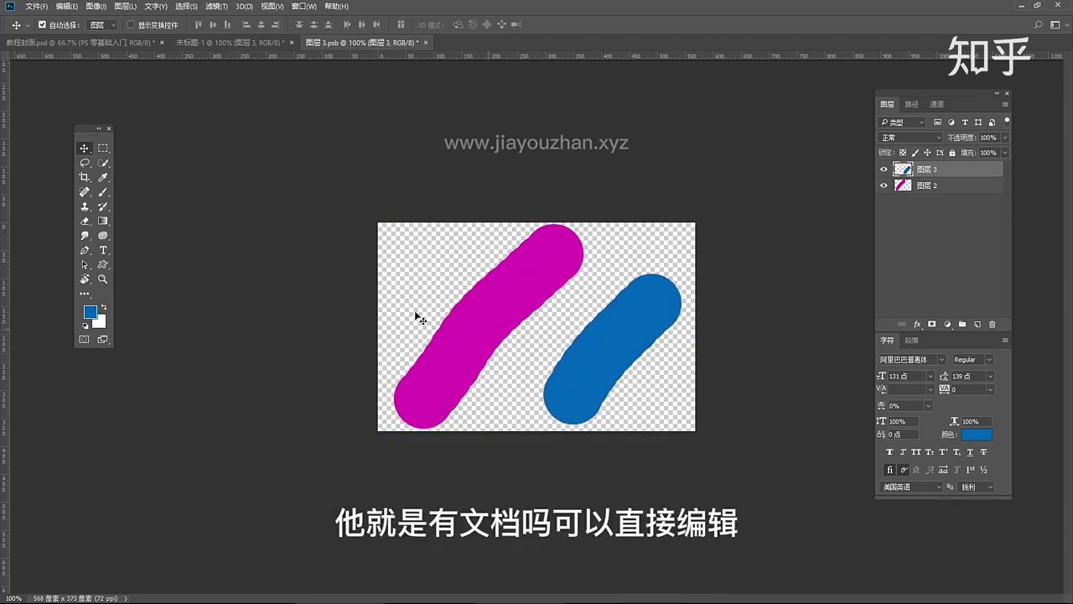
# - Float the 图层 3.psb document in its own window and scale the magenta stroke to about 84% around its centre
pyautogui.moveTo(372, 43); pyautogui.dragTo(643, 352)
pyautogui.moveTo(646, 448); pyautogui.dragTo(649, 448)
pyautogui.hotkey('ctrl', 't')
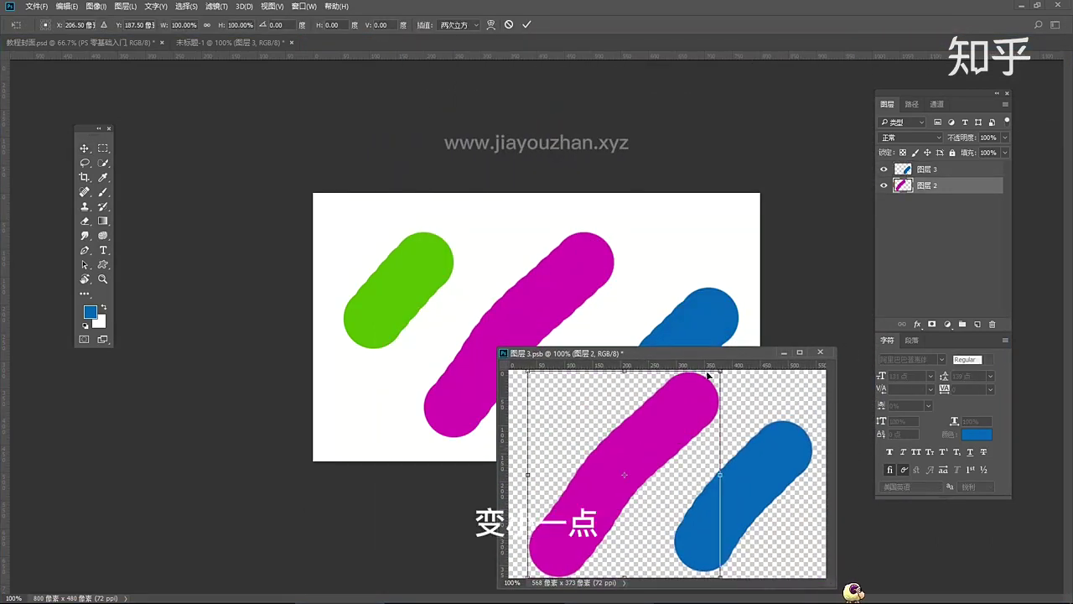
pyautogui.moveTo(721, 369); pyautogui.dragTo(706, 385)
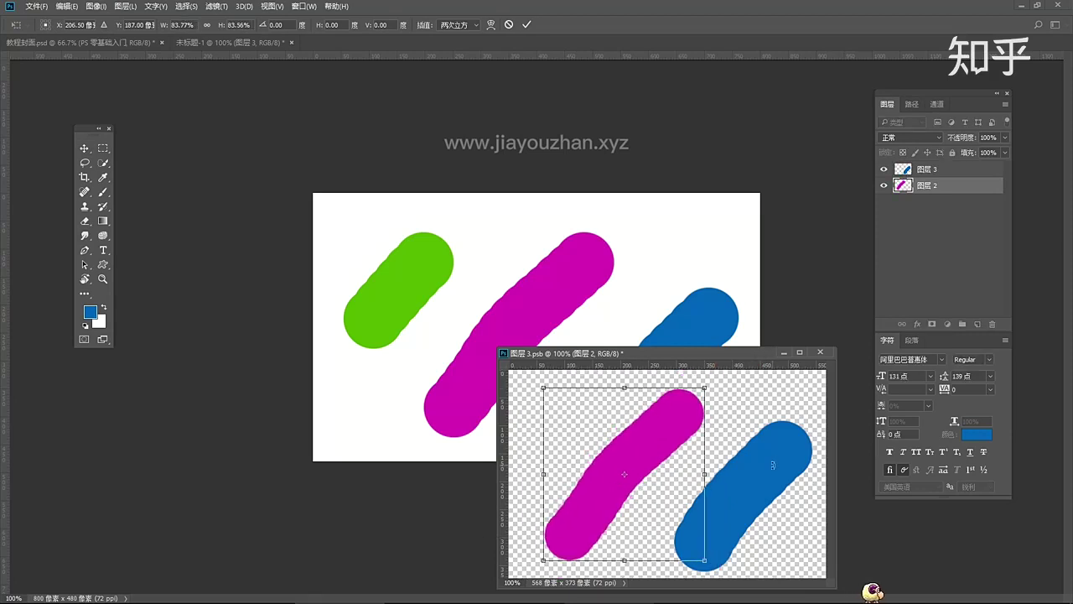
pyautogui.press('Return')
# - Move the blue stroke slightly left and down, then save 图层 3.psb with its window placed beside the parent artwork
pyautogui.moveTo(774, 456); pyautogui.dragTo(768, 462)
pyautogui.moveTo(705, 355); pyautogui.dragTo(754, 386)
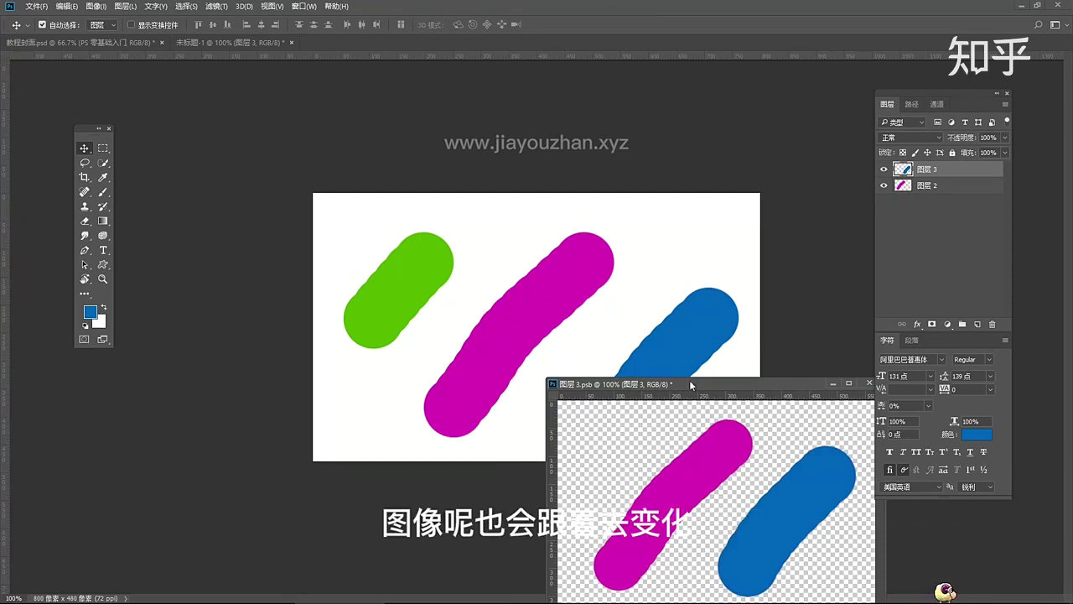
pyautogui.moveTo(698, 388); pyautogui.dragTo(181, 285)
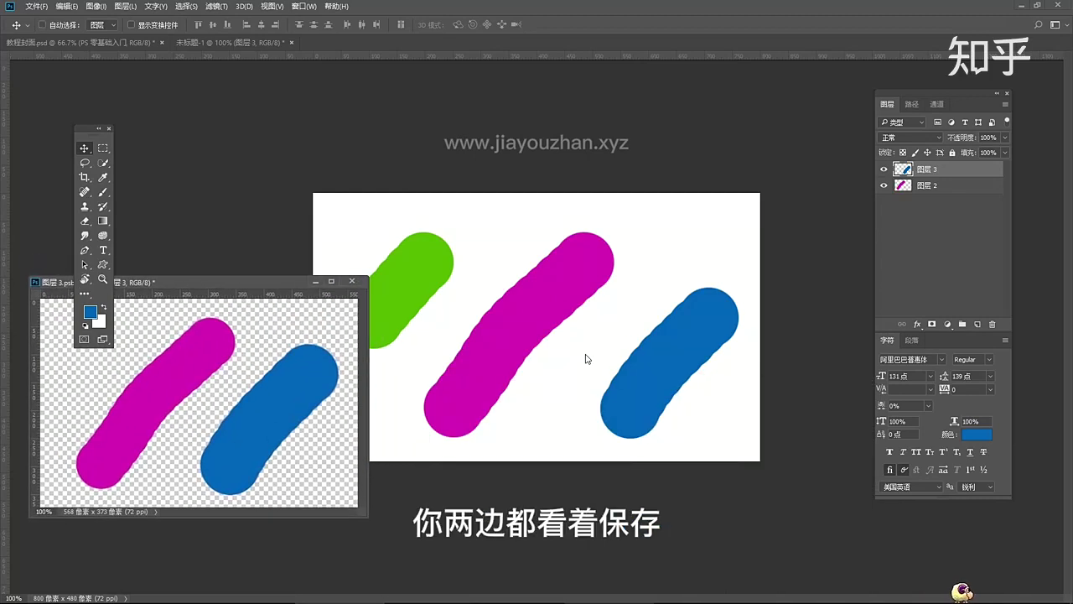
pyautogui.hotkey('ctrl', 's')
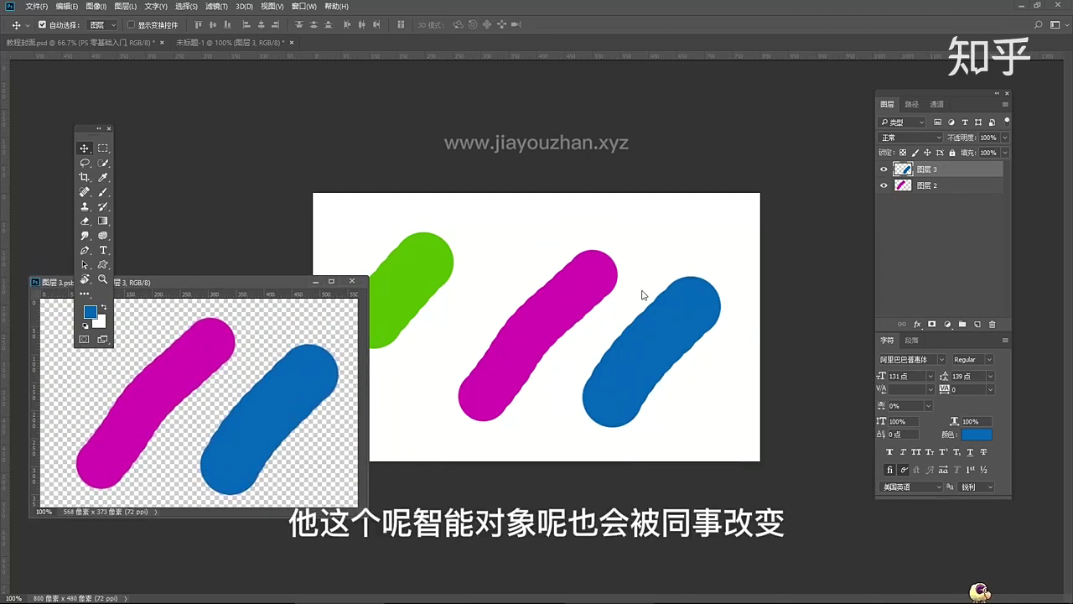
# - Shift the floating 图层 3.psb window clear of the parent artwork's edited strokes, then close it
pyautogui.moveTo(228, 282); pyautogui.dragTo(319, 328)
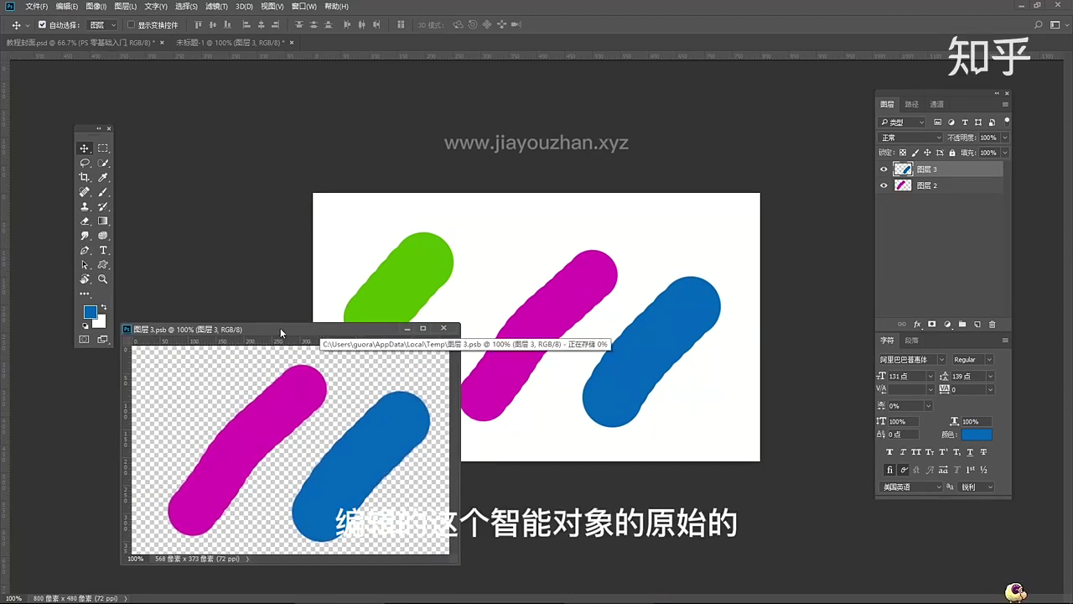
pyautogui.moveTo(310, 329); pyautogui.dragTo(296, 340)
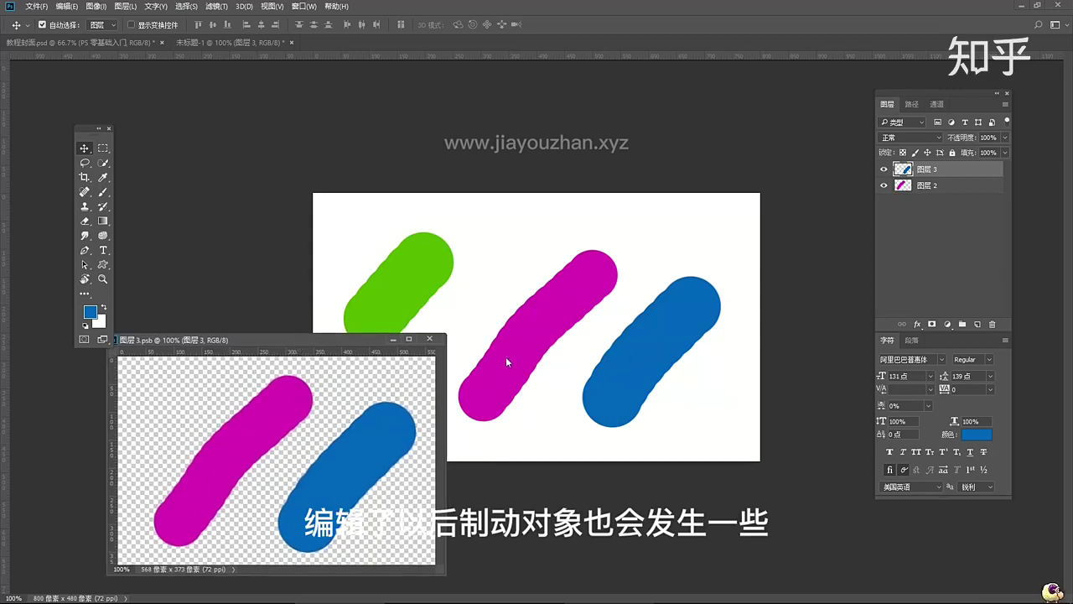
pyautogui.moveTo(322, 341); pyautogui.dragTo(326, 340)
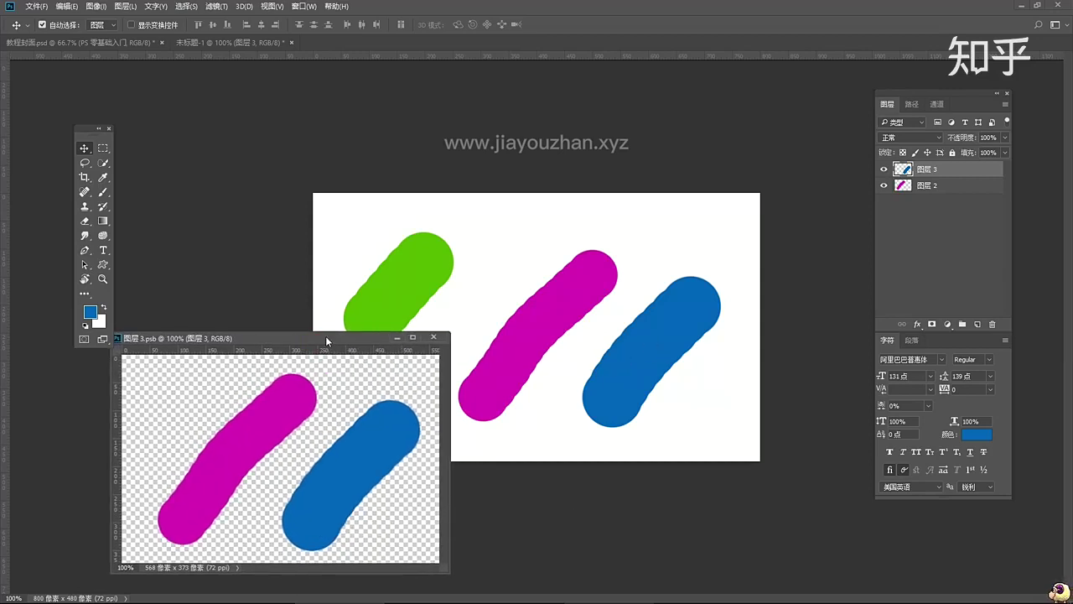
pyautogui.click(433, 338)
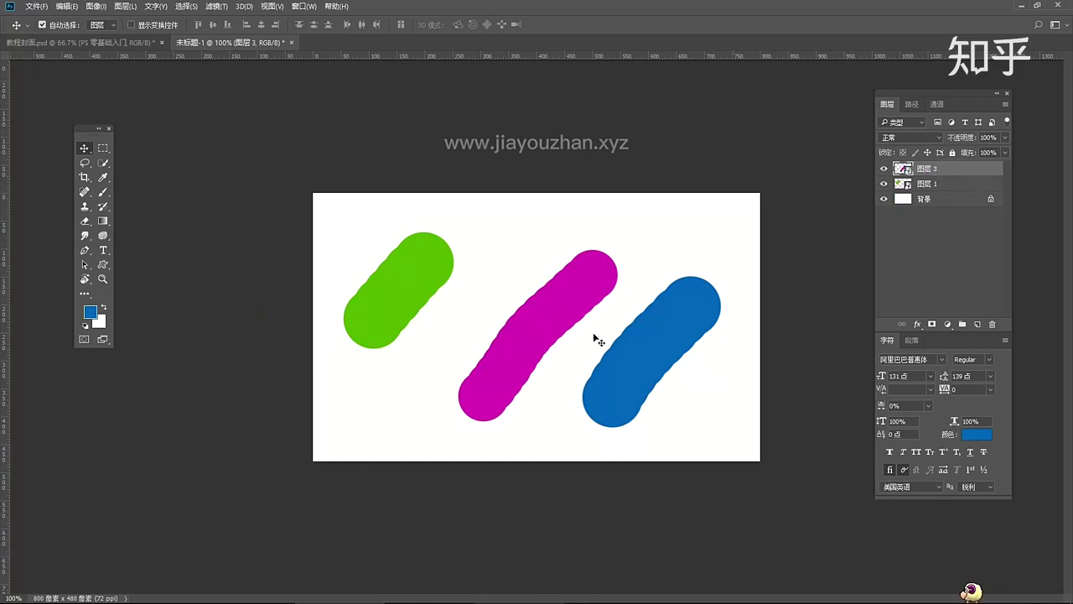
# - Enlarge the magenta-and-blue smart object slightly with Free Transform and reposition it to the right of the green stroke
pyautogui.moveTo(549, 316)
pyautogui.mouseDown()
pyautogui.moveTo(542, 337)
pyautogui.moveTo(568, 311)
pyautogui.moveTo(552, 336)
pyautogui.mouseUp()
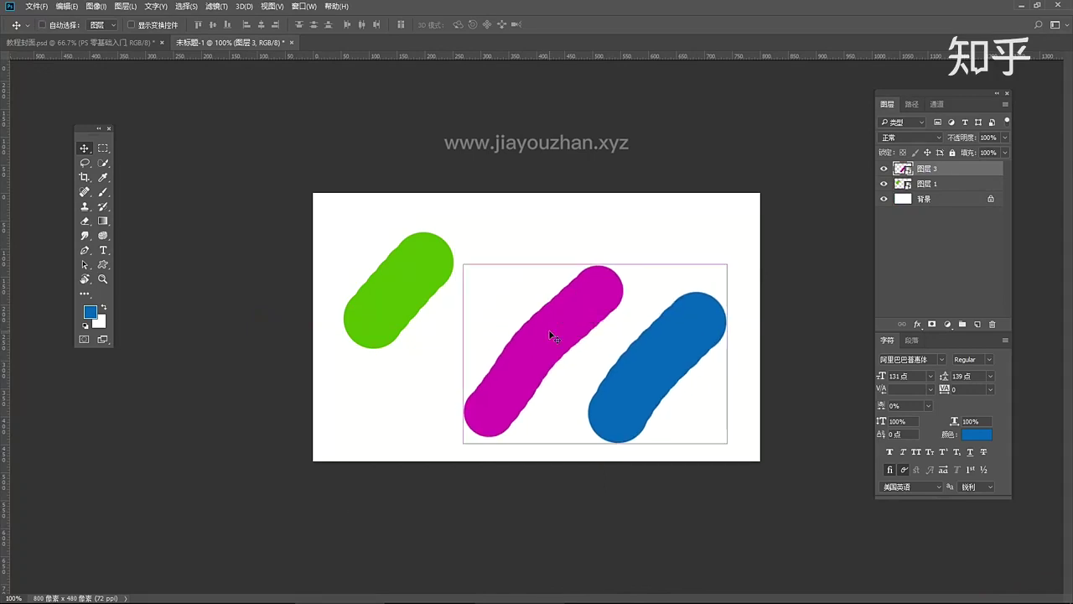
pyautogui.hotkey('ctrl', 't')
pyautogui.moveTo(748, 245); pyautogui.dragTo(766, 229)
pyautogui.moveTo(650, 297); pyautogui.dragTo(635, 282)
pyautogui.press('Return')
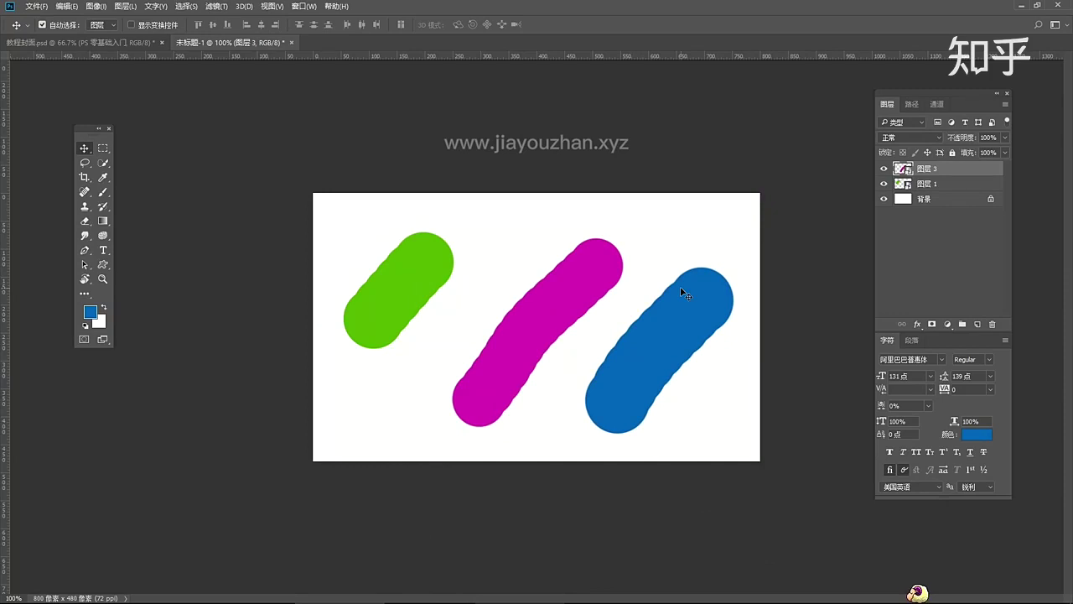
# - Deselect all layers, switch to the 教程封面.psd document and move the floating toolbox slightly away from the artwork
pyautogui.click(954, 244)
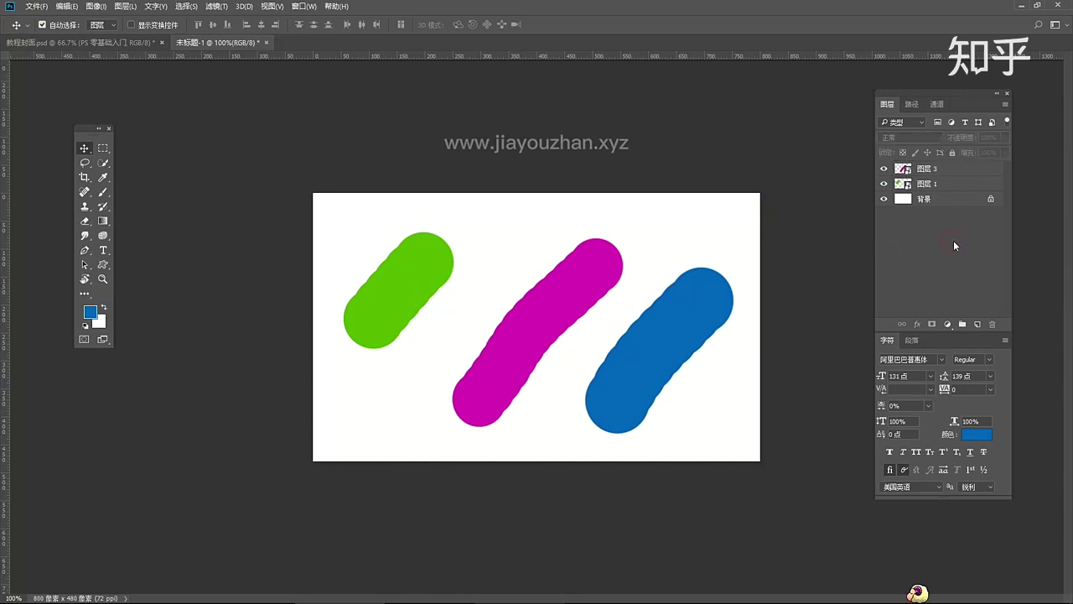
pyautogui.click(92, 42)
pyautogui.click(921, 302)
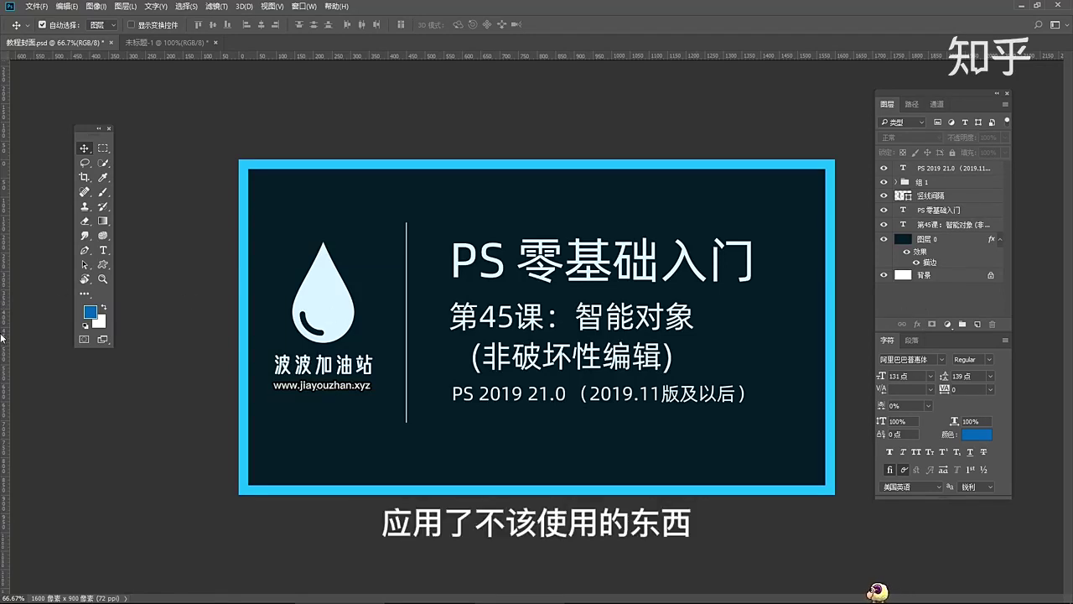
pyautogui.moveTo(86, 129); pyautogui.dragTo(76, 135)
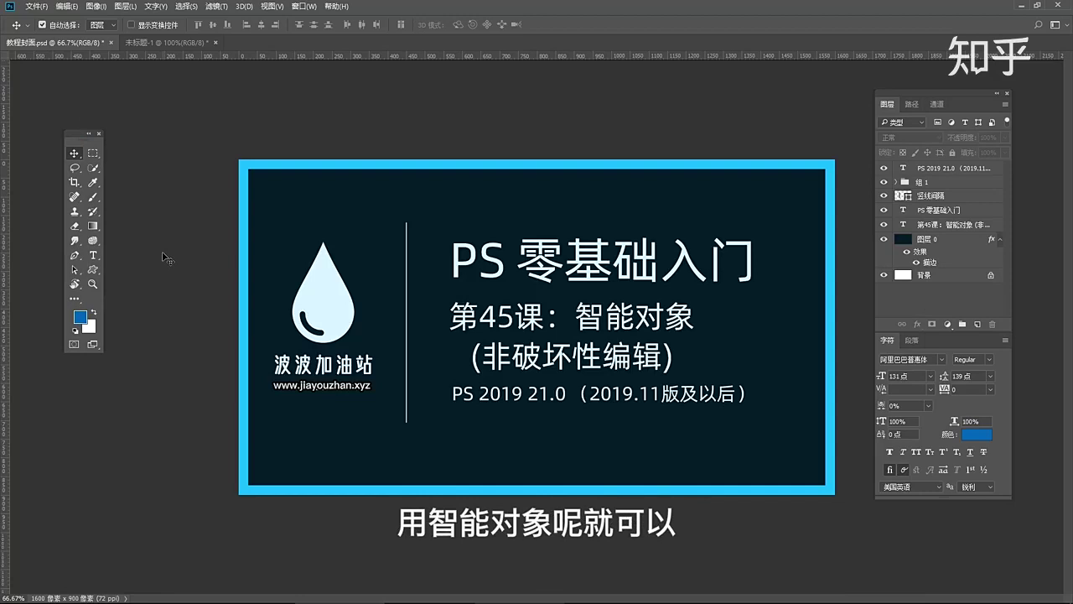